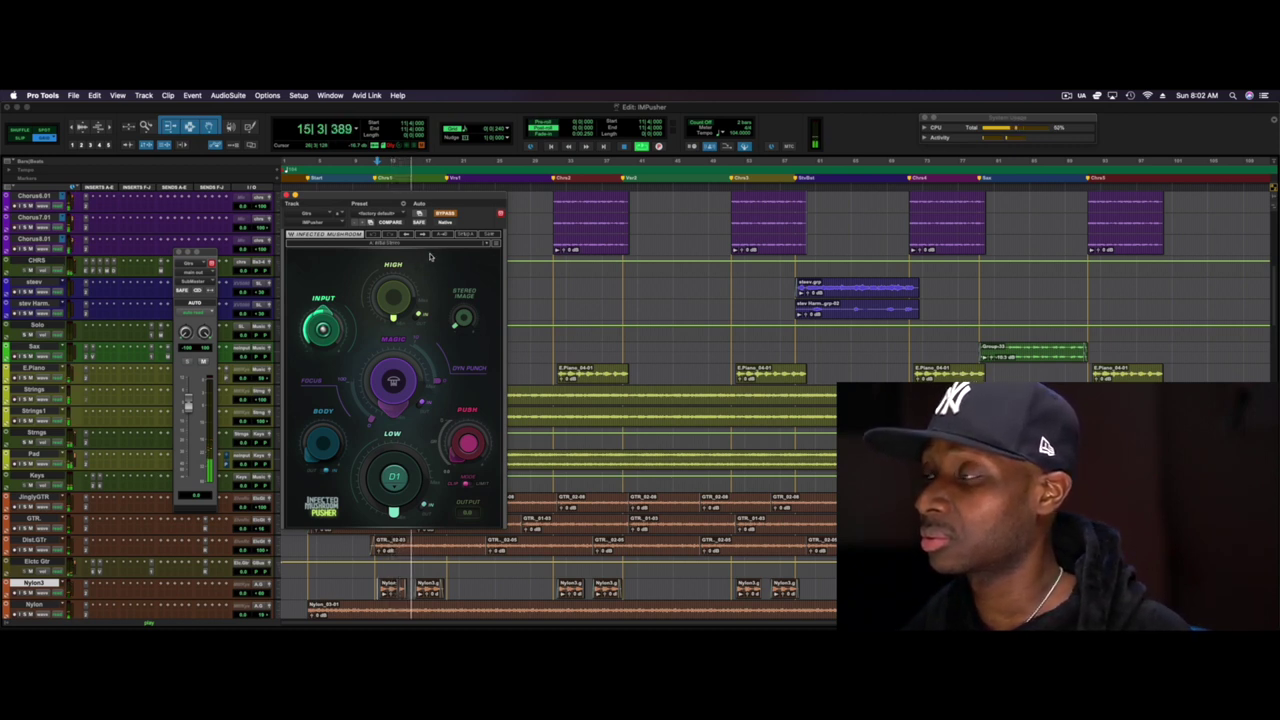
Audition the guitar bus from the first chorus, stopping and restarting playback to hear the Pusher plugin.
key(space)
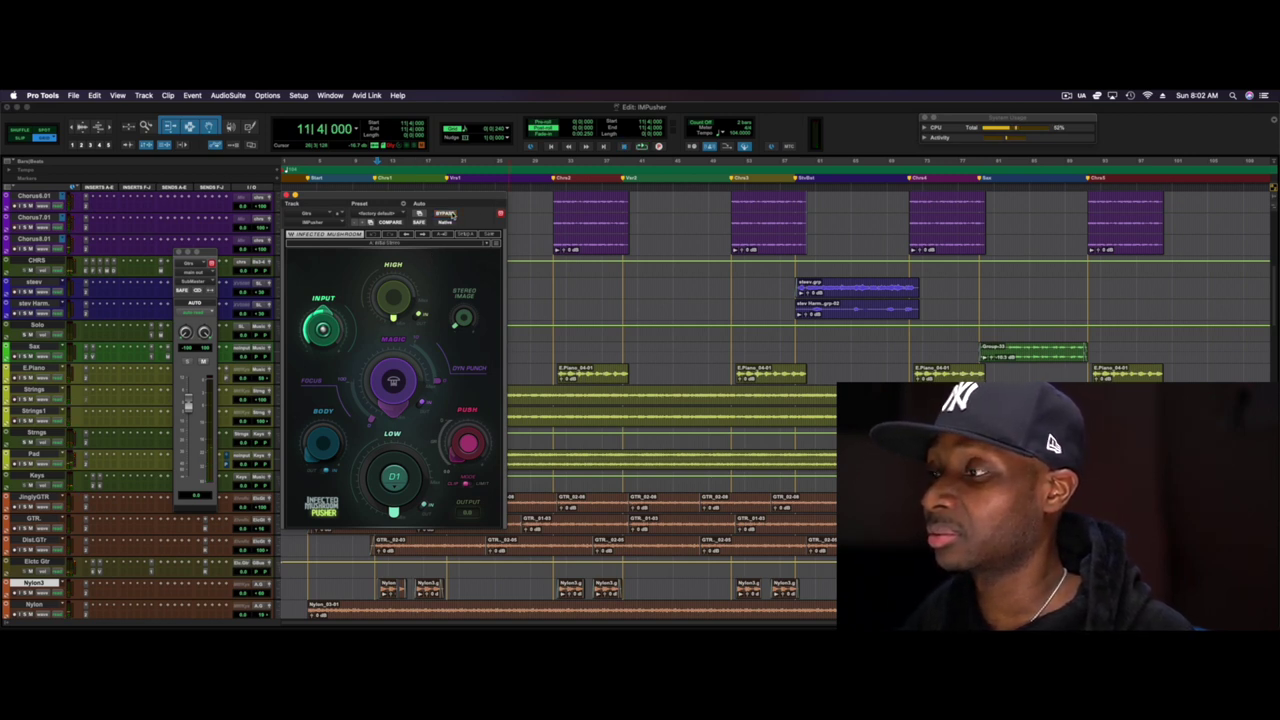
key(space)
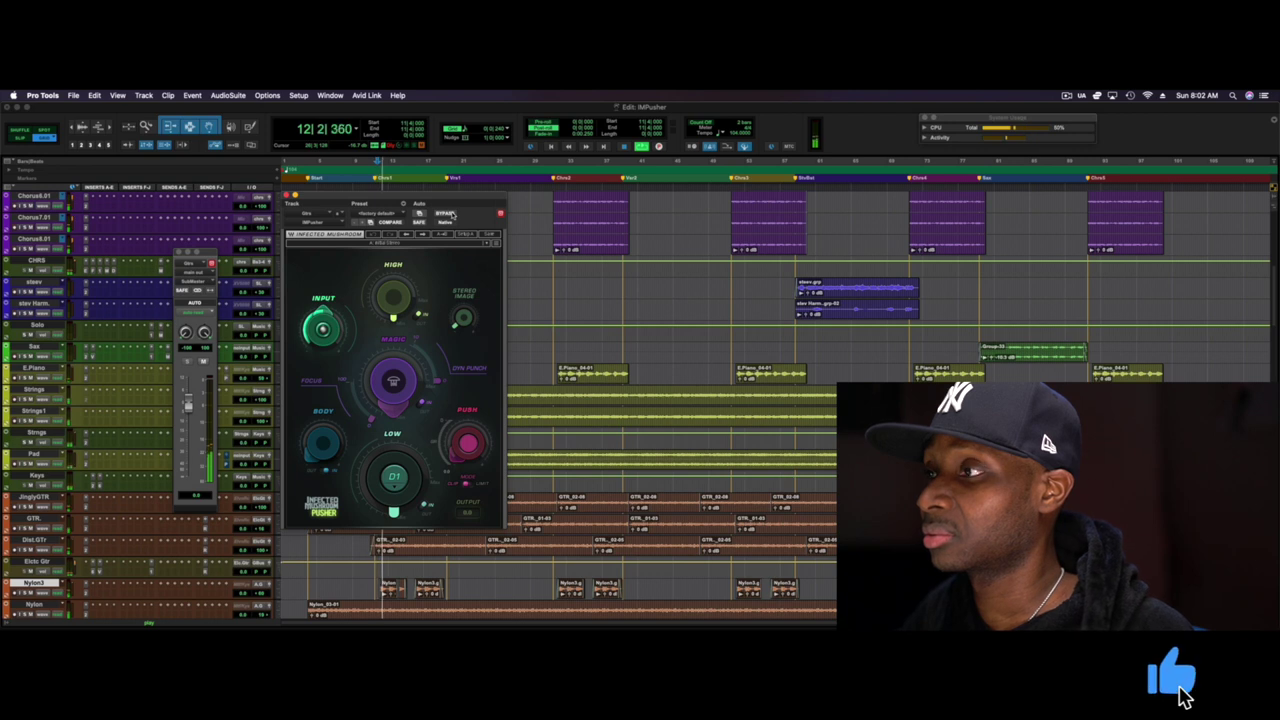
key(space)
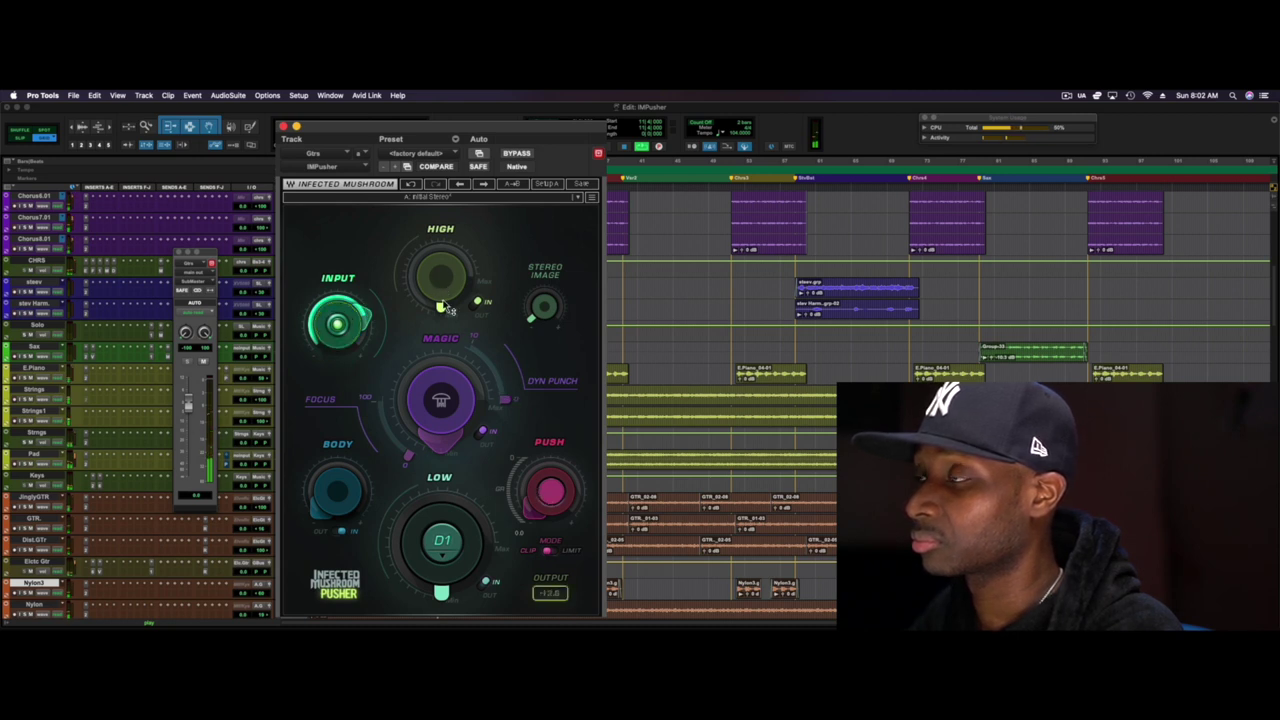
Raise Pusher's High amount slightly and increase the Stereo Image on the guitar bus.
drag(445, 275, 445, 262)
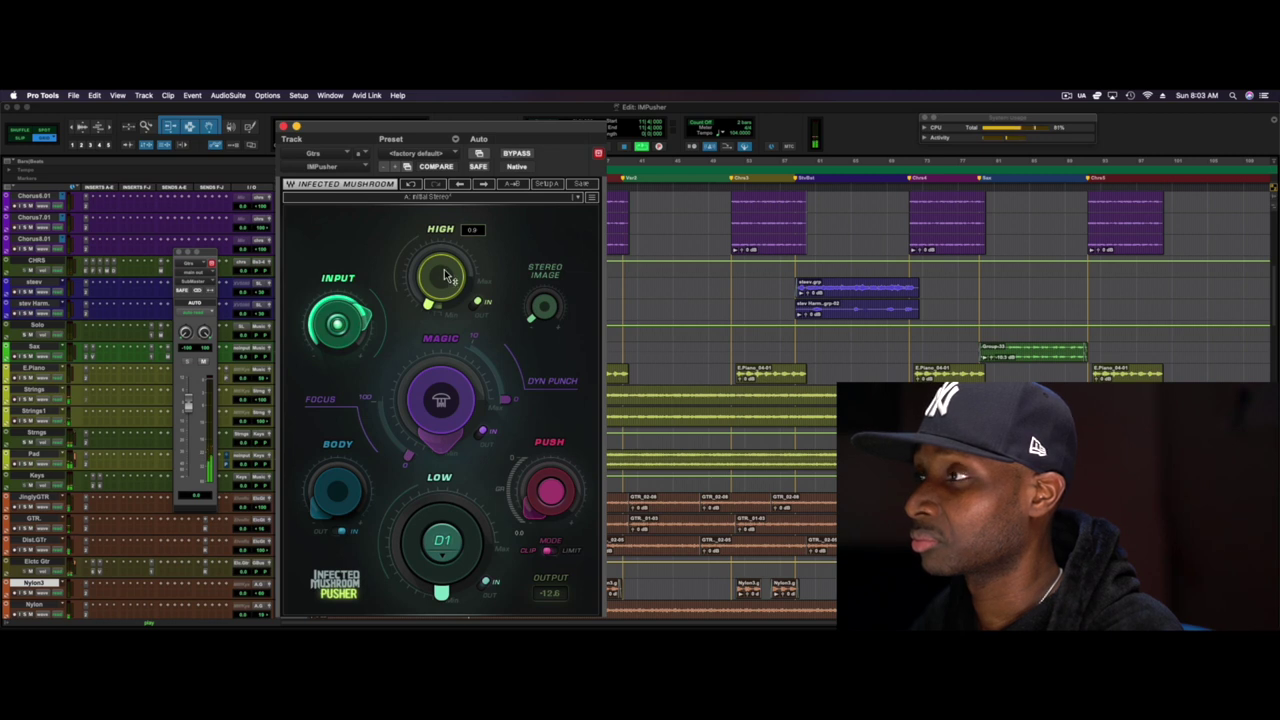
drag(547, 308, 547, 306)
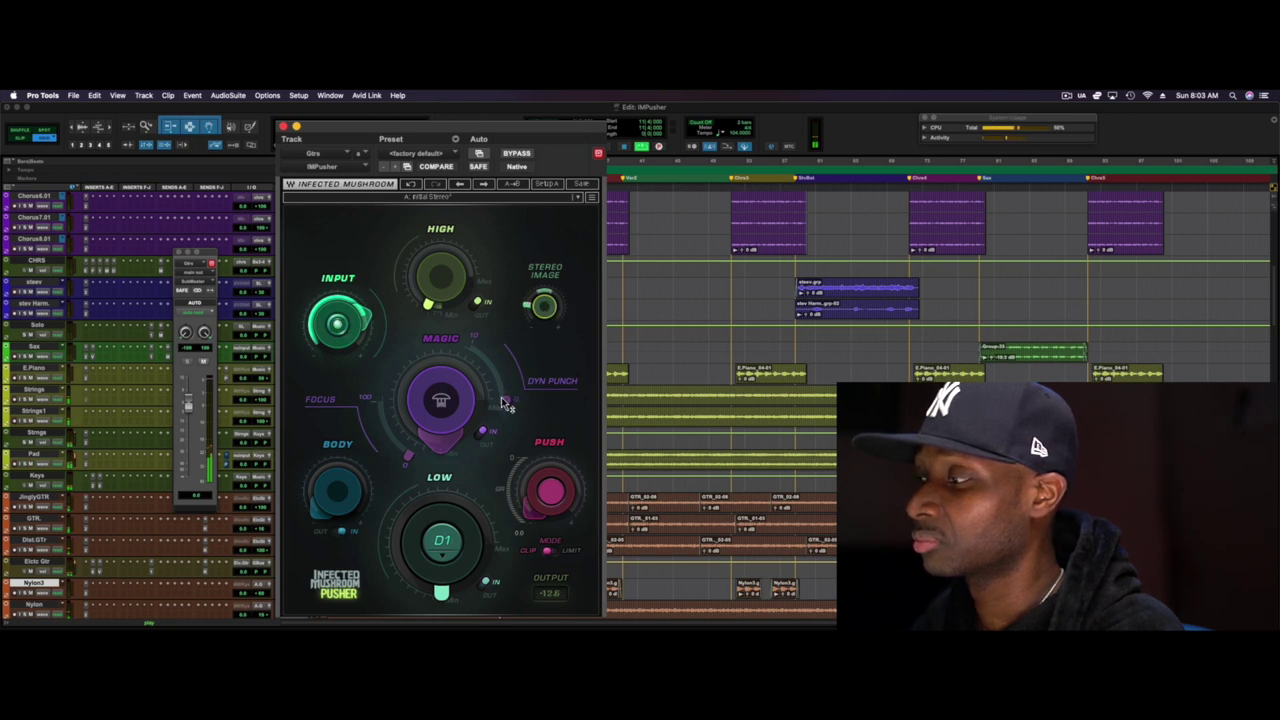
Shape Pusher's Magic section by raising Dyn Punch, setting Focus to about 11.4, and increasing the Magic amount.
drag(505, 403, 505, 400)
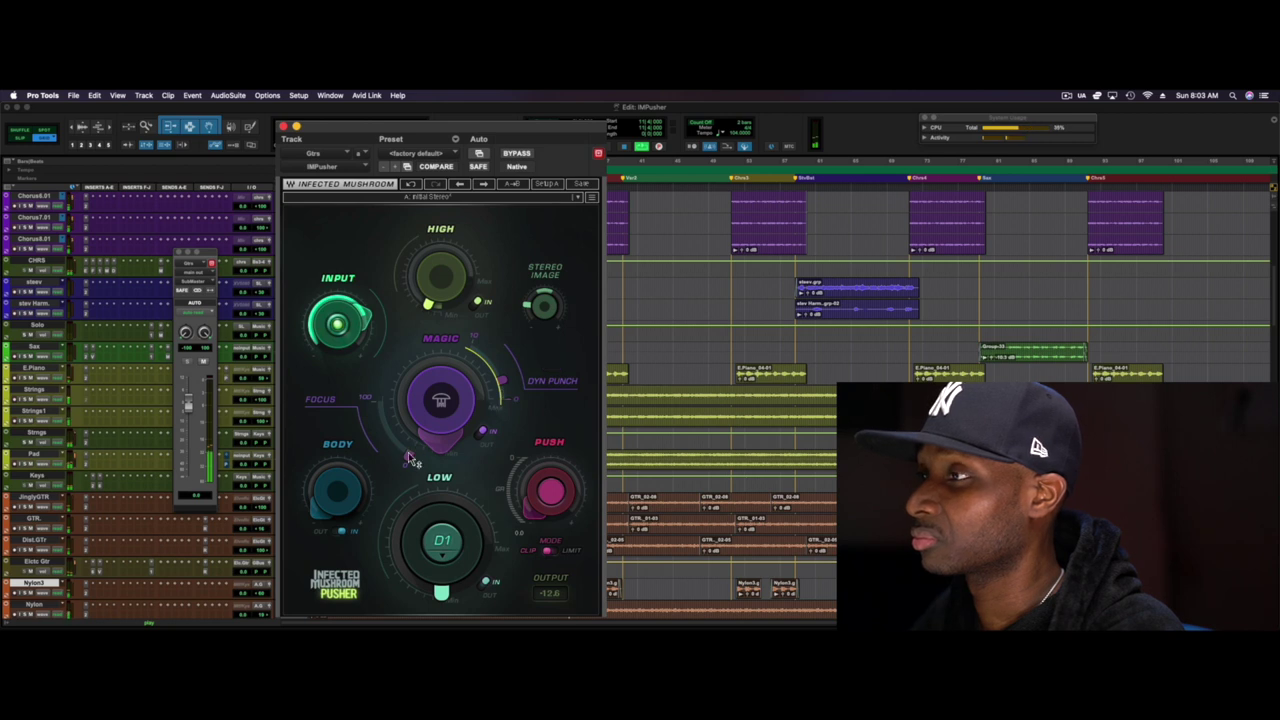
drag(410, 458, 405, 463)
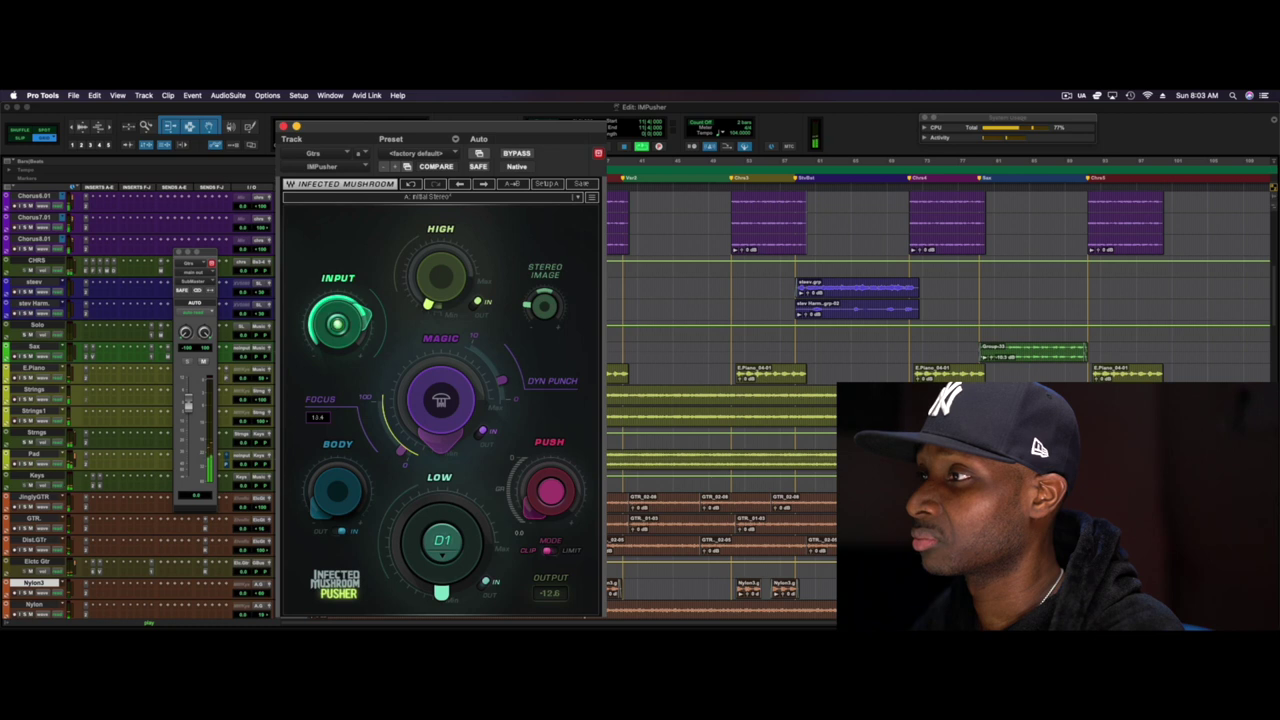
click(443, 410)
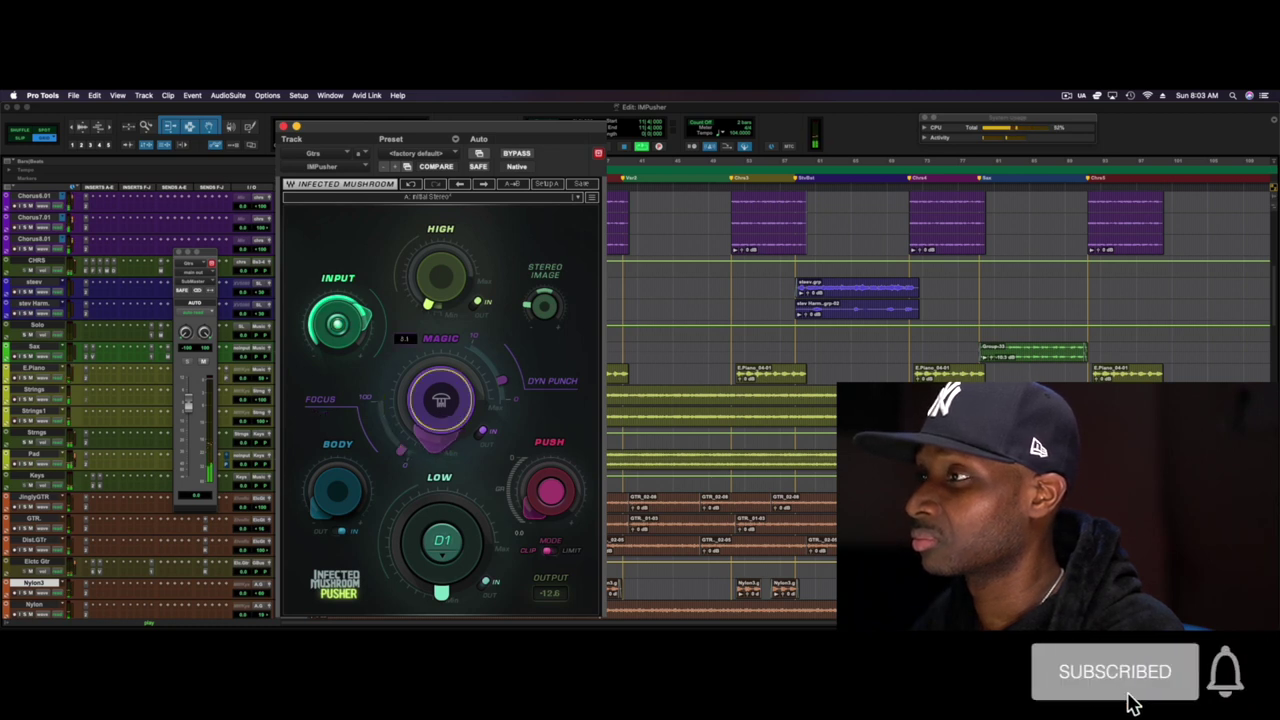
drag(443, 408, 443, 380)
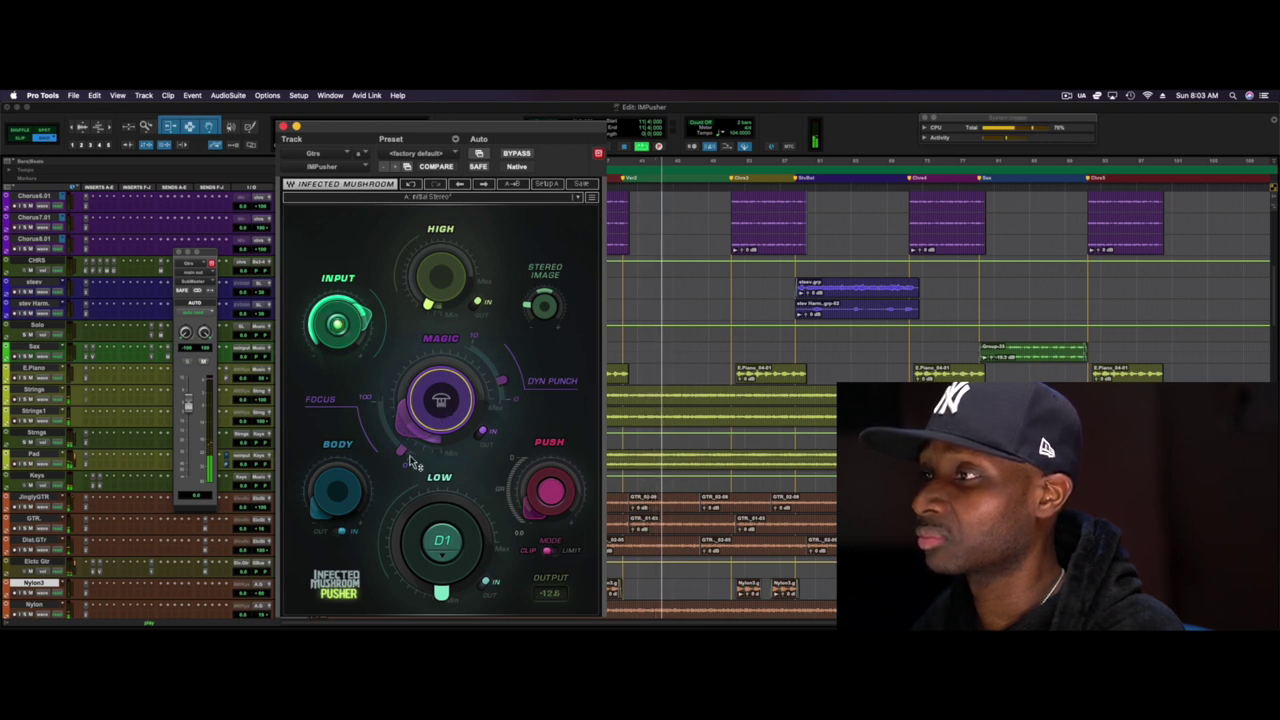
Raise Pusher's Body to about 2.6, then tune Low to C and increase its amount slightly.
mouse_move(360, 506)
mouse_down()
mouse_move(360, 472)
mouse_move(347, 502)
mouse_up()
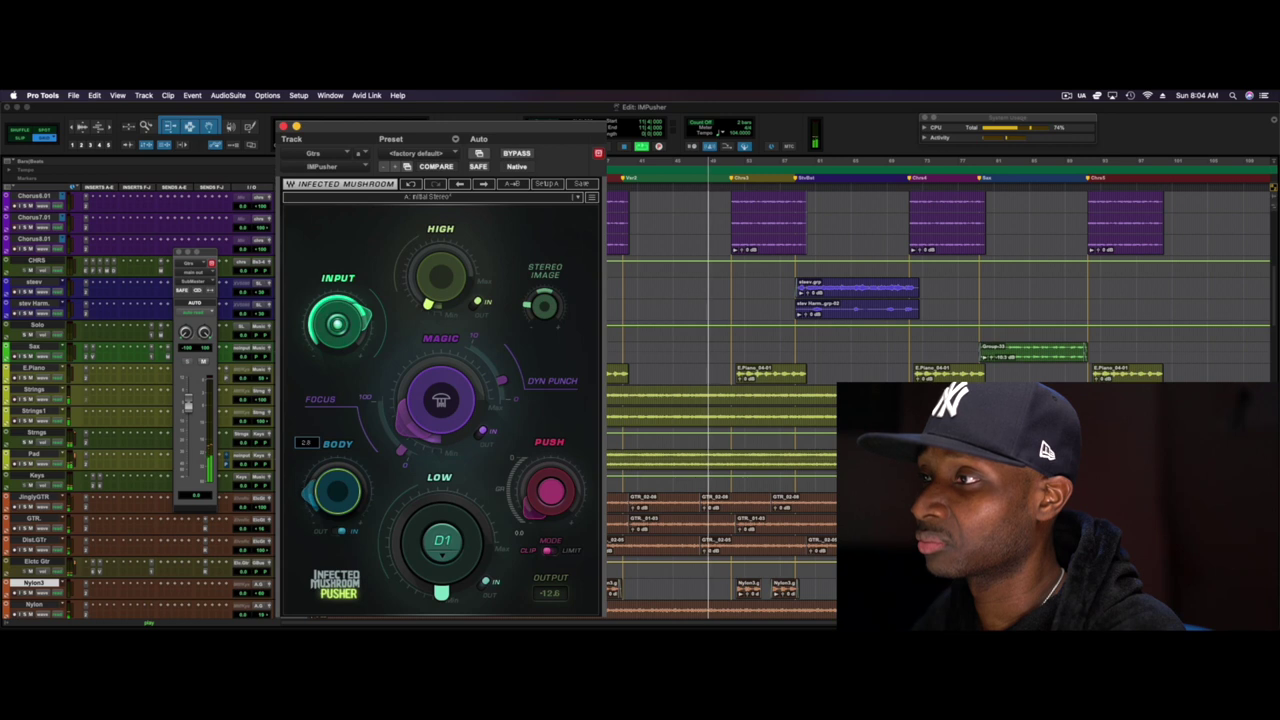
click(442, 545)
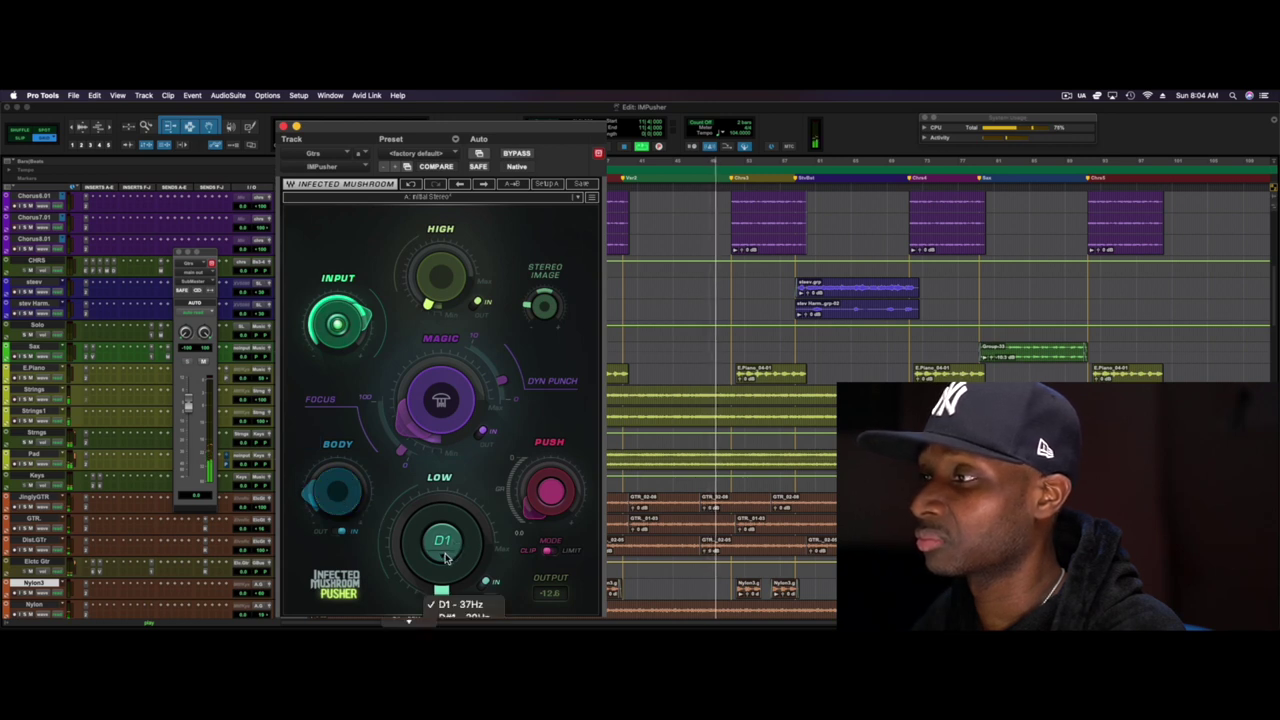
click(437, 612)
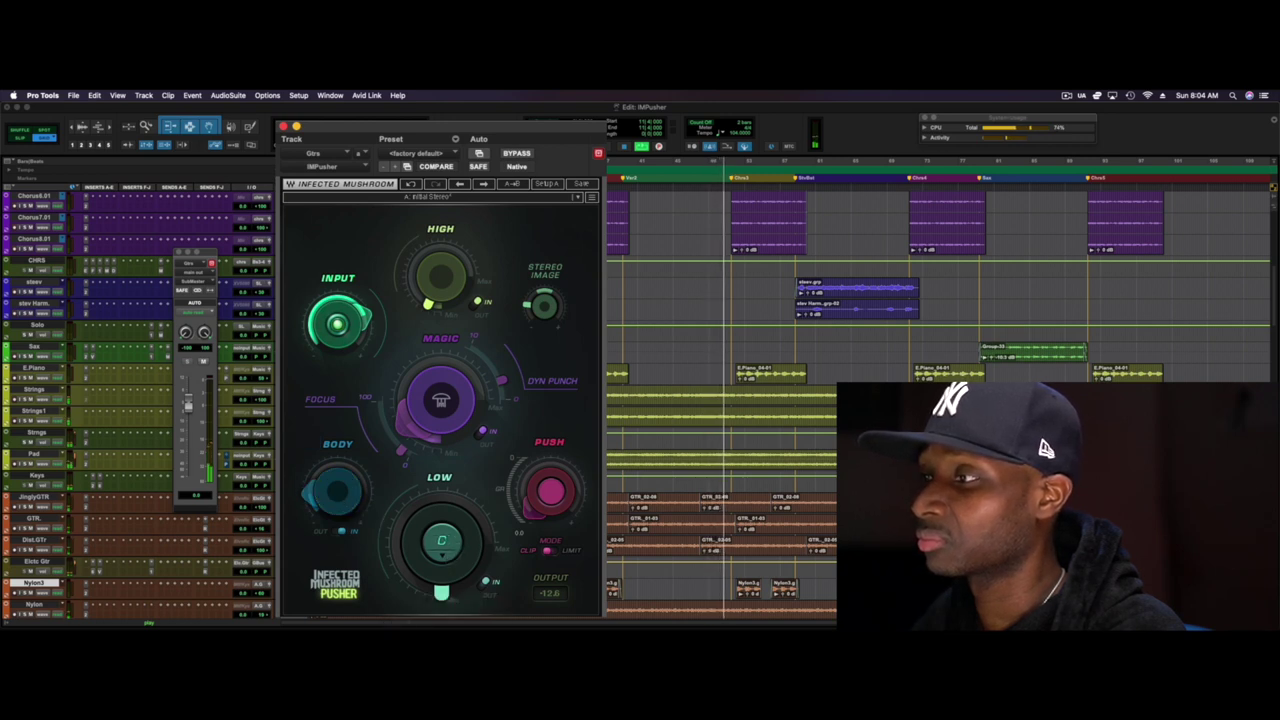
drag(441, 593, 436, 593)
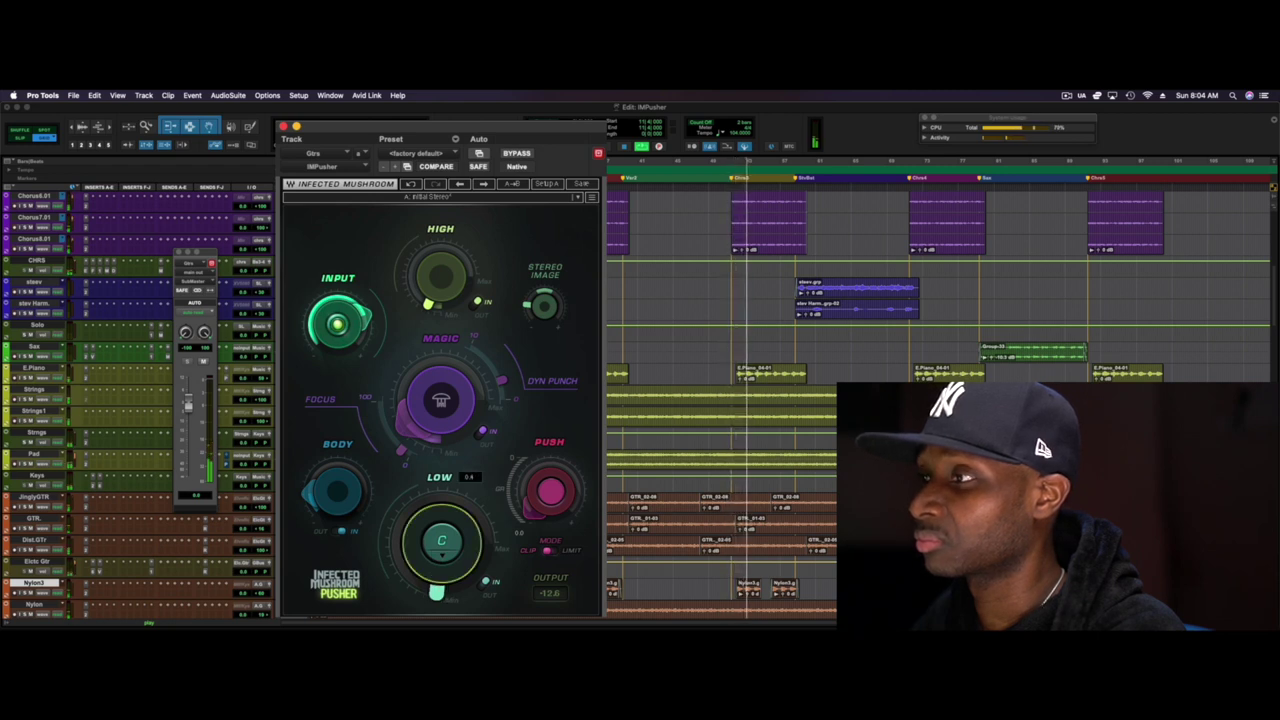
drag(436, 593, 431, 592)
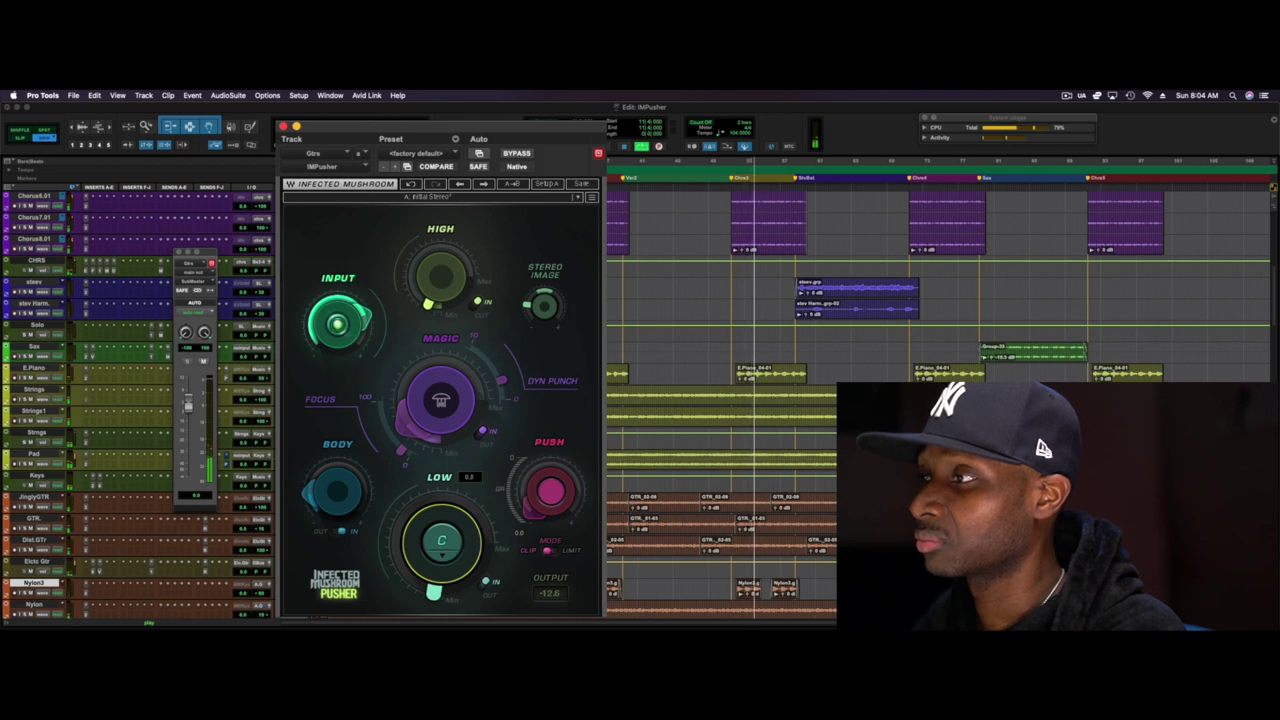
Increase Pusher's Push amount substantially and lower the Output level to compensate for the added loudness.
mouse_move(551, 504)
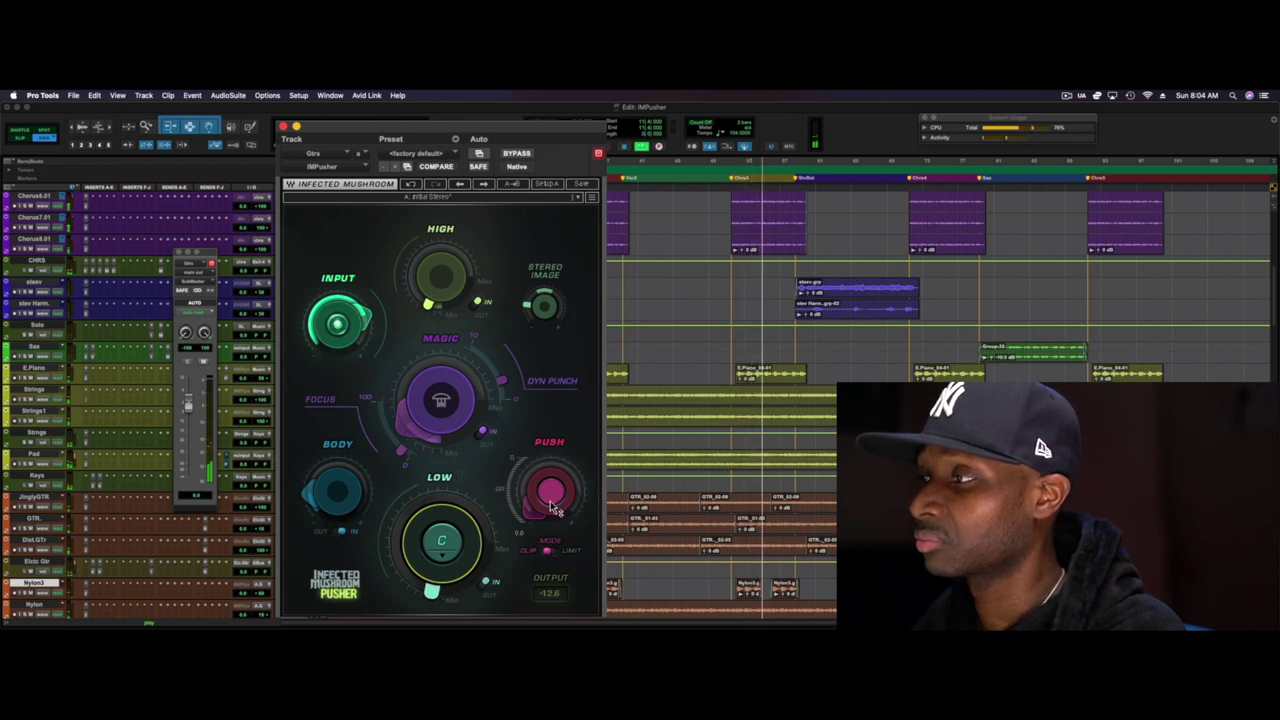
drag(551, 504, 551, 443)
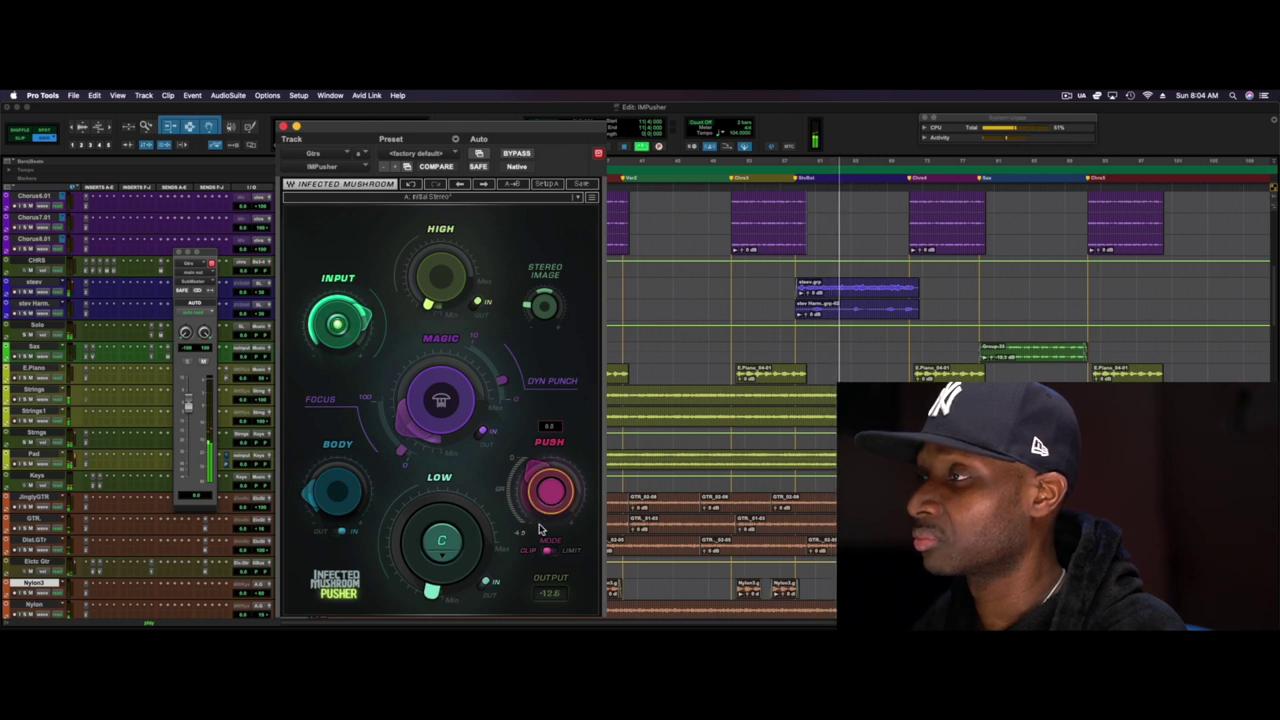
mouse_move(575, 472)
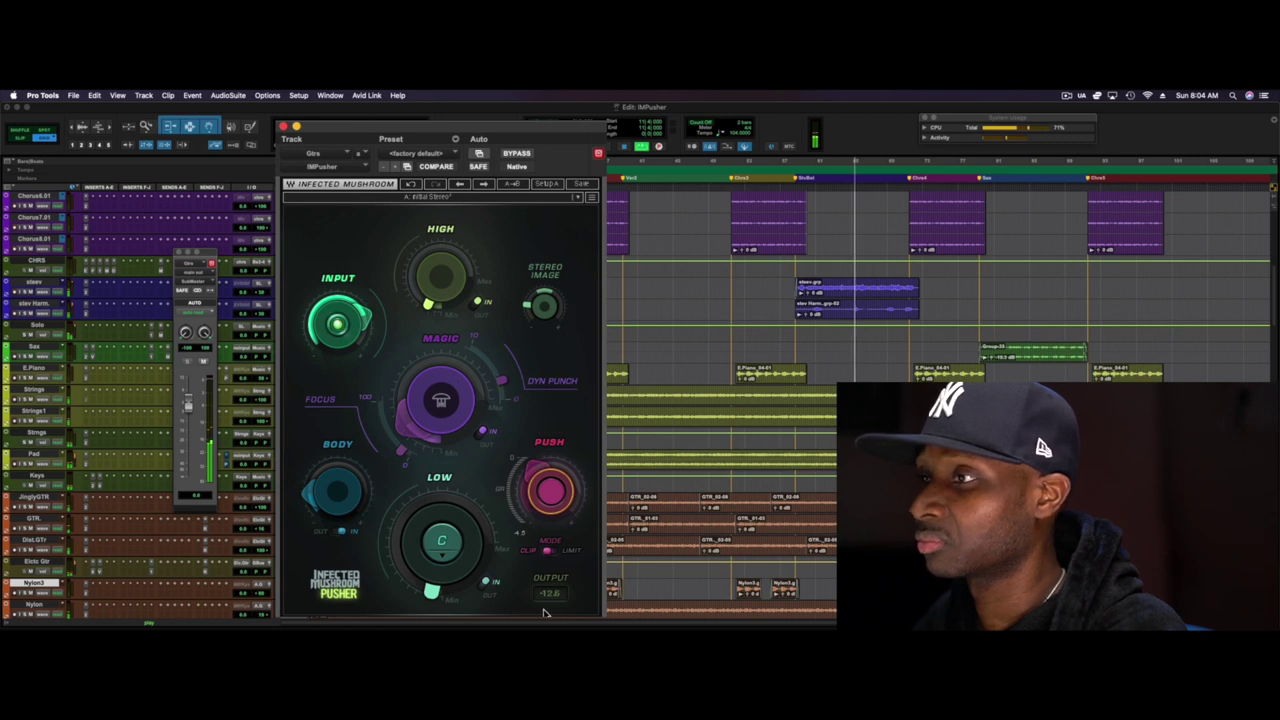
drag(553, 596, 553, 635)
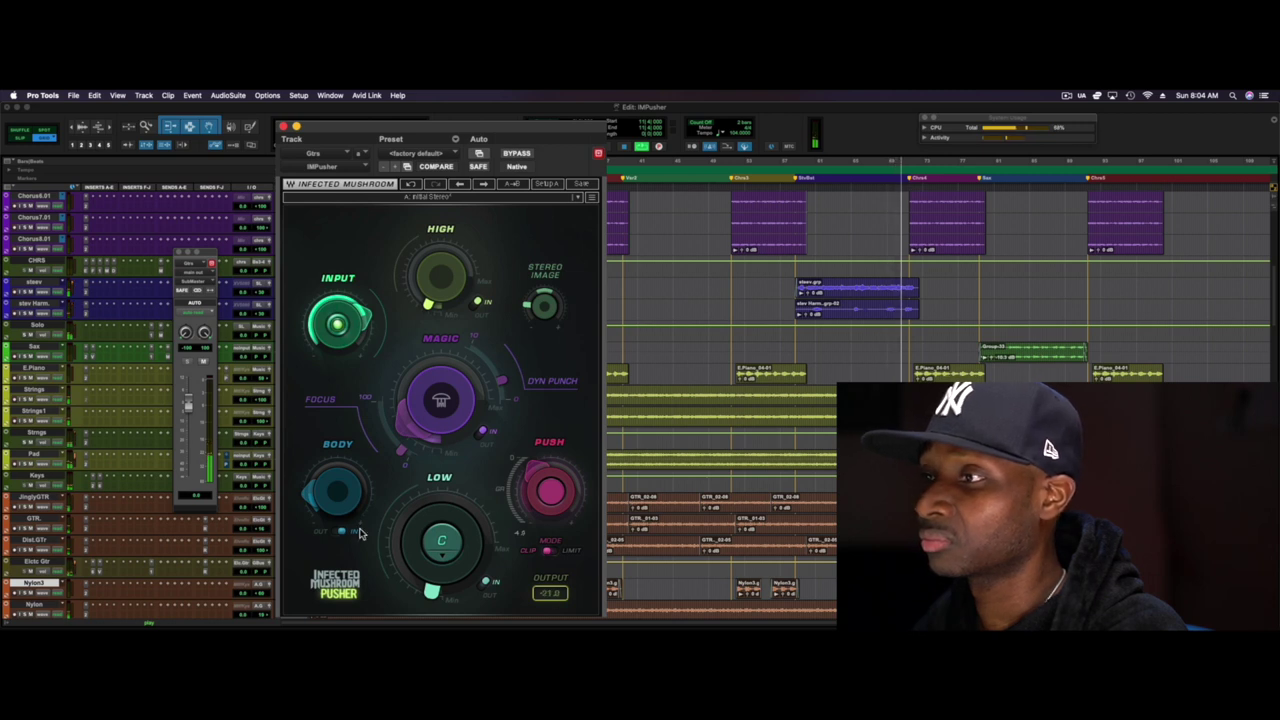
Raise Pusher's Output slightly to match the bypassed level, comparing the guitars with and without the plugin.
click(510, 153)
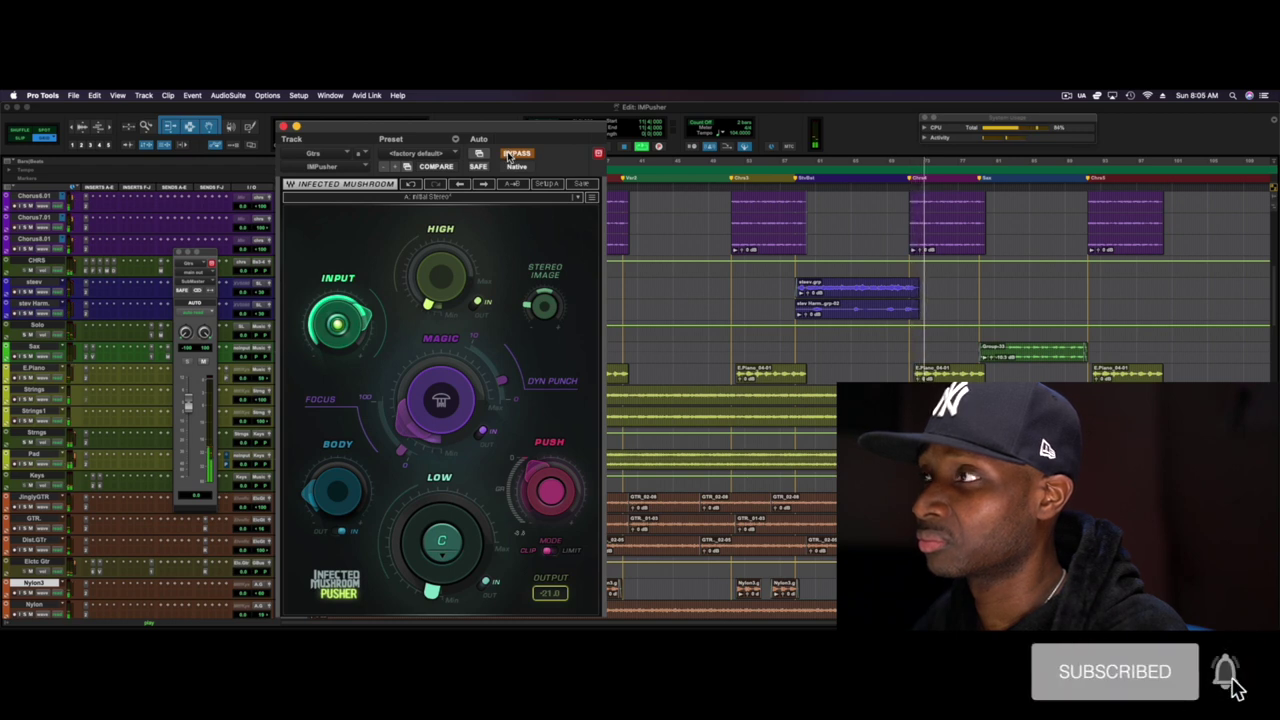
click(510, 153)
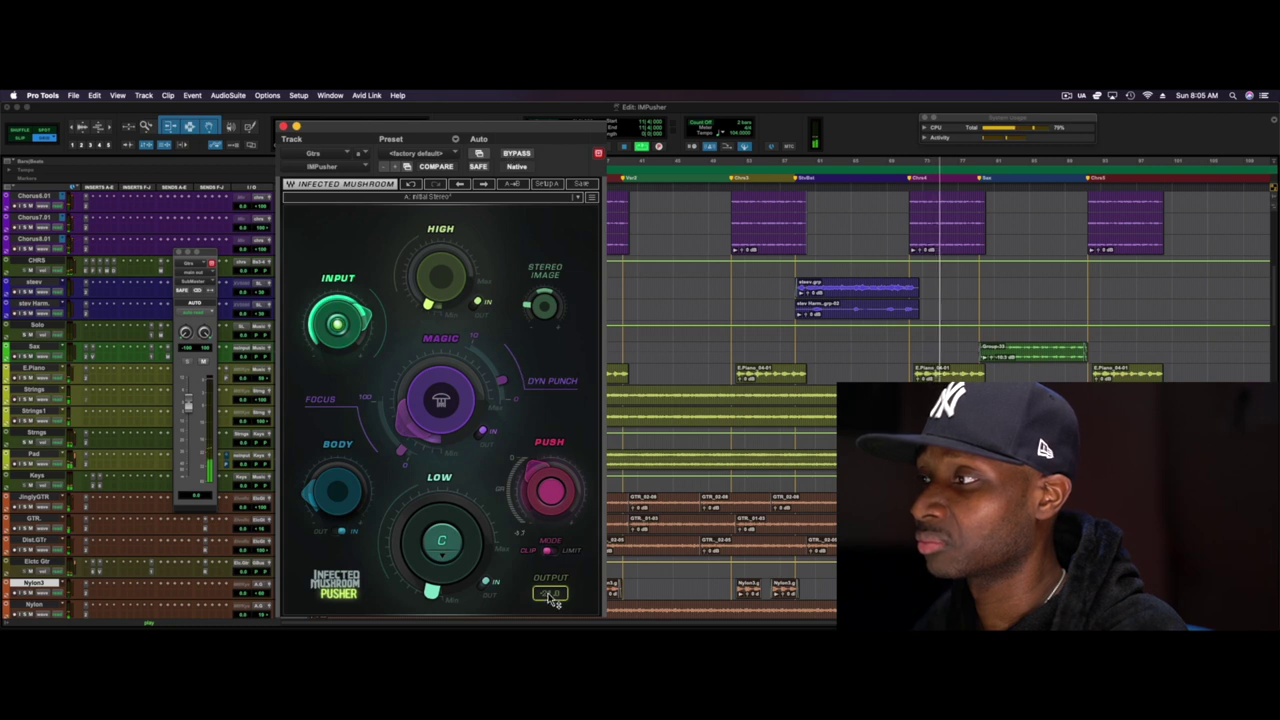
drag(549, 598, 549, 594)
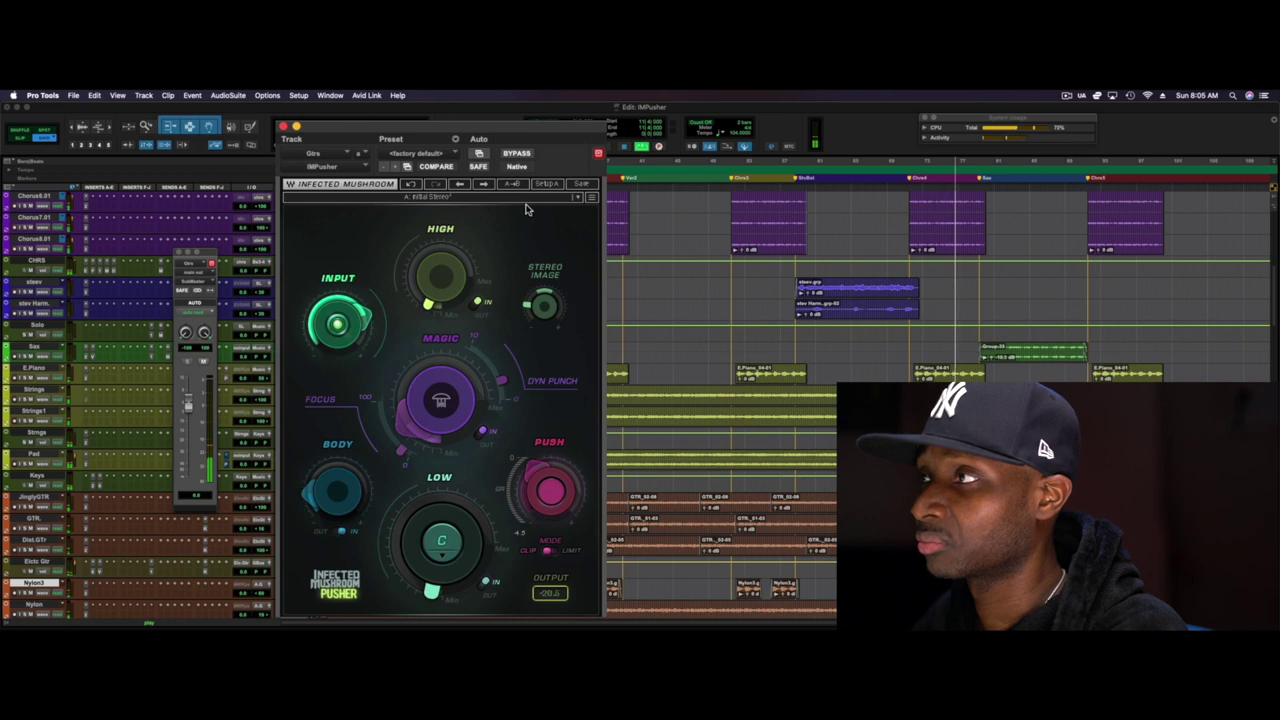
click(517, 155)
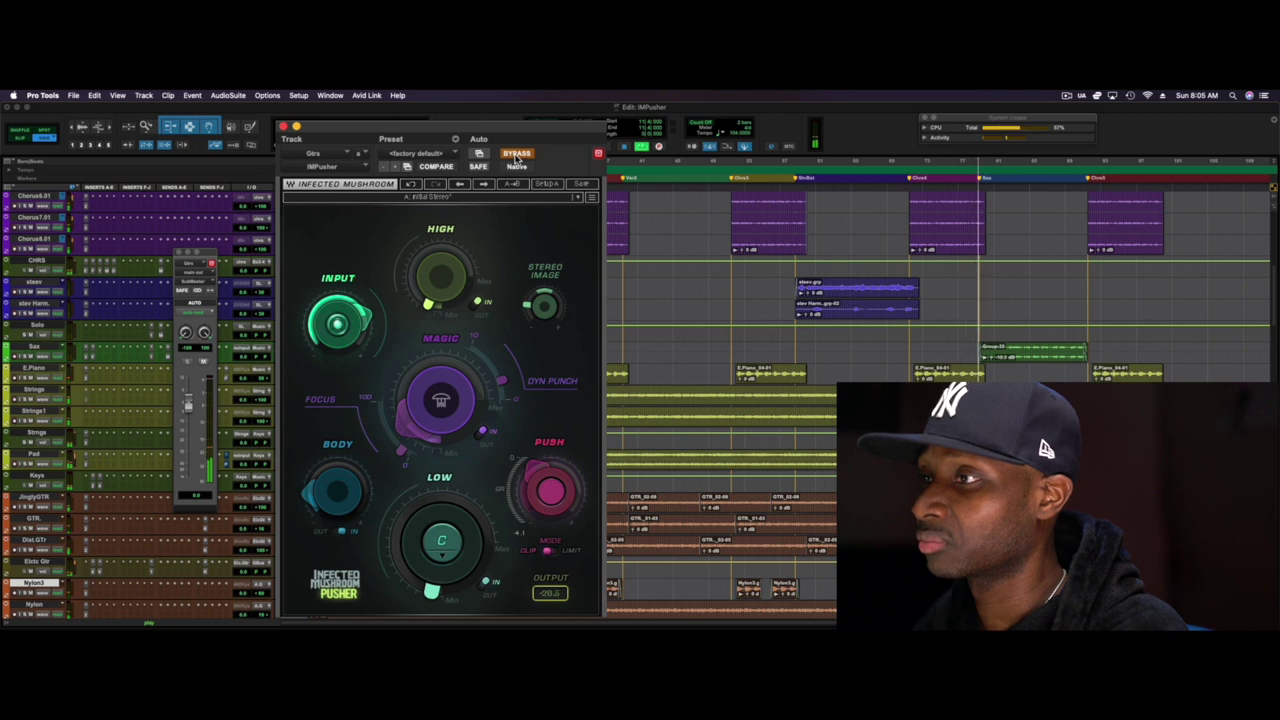
click(517, 155)
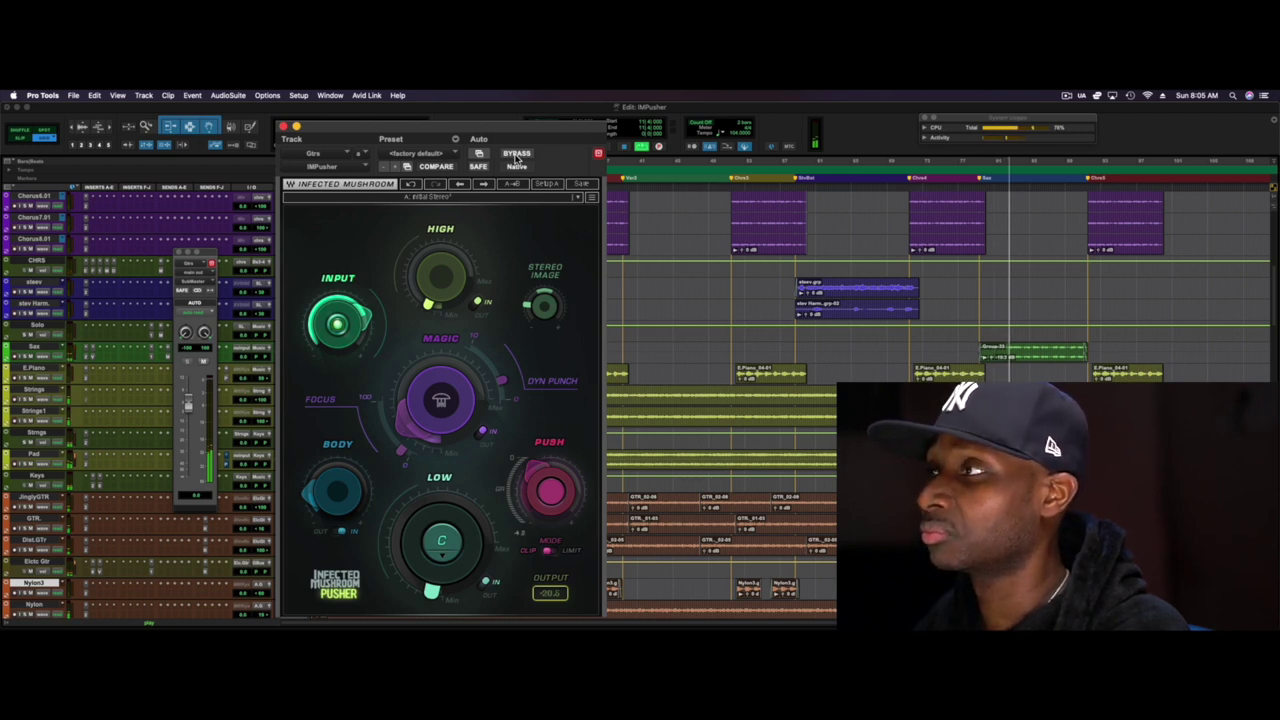
Replay the guitars with Pusher bypassed and active to compare the processed and unprocessed sound.
key(space)
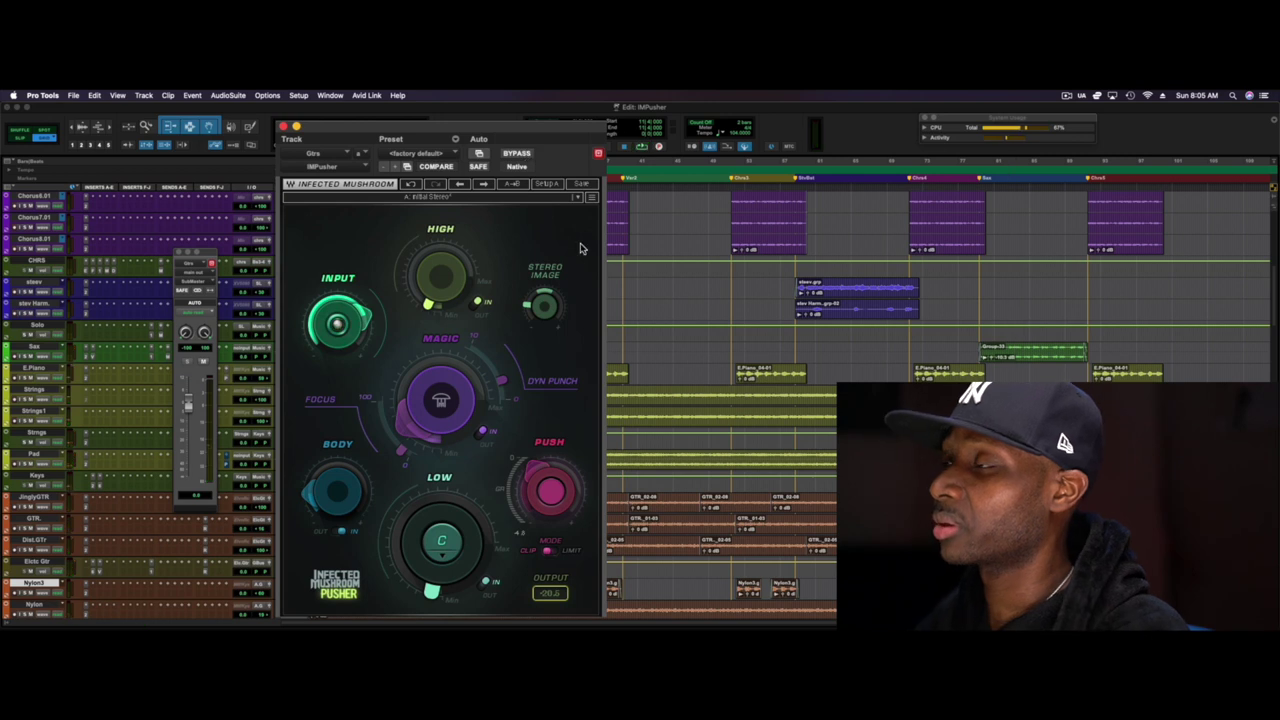
click(524, 156)
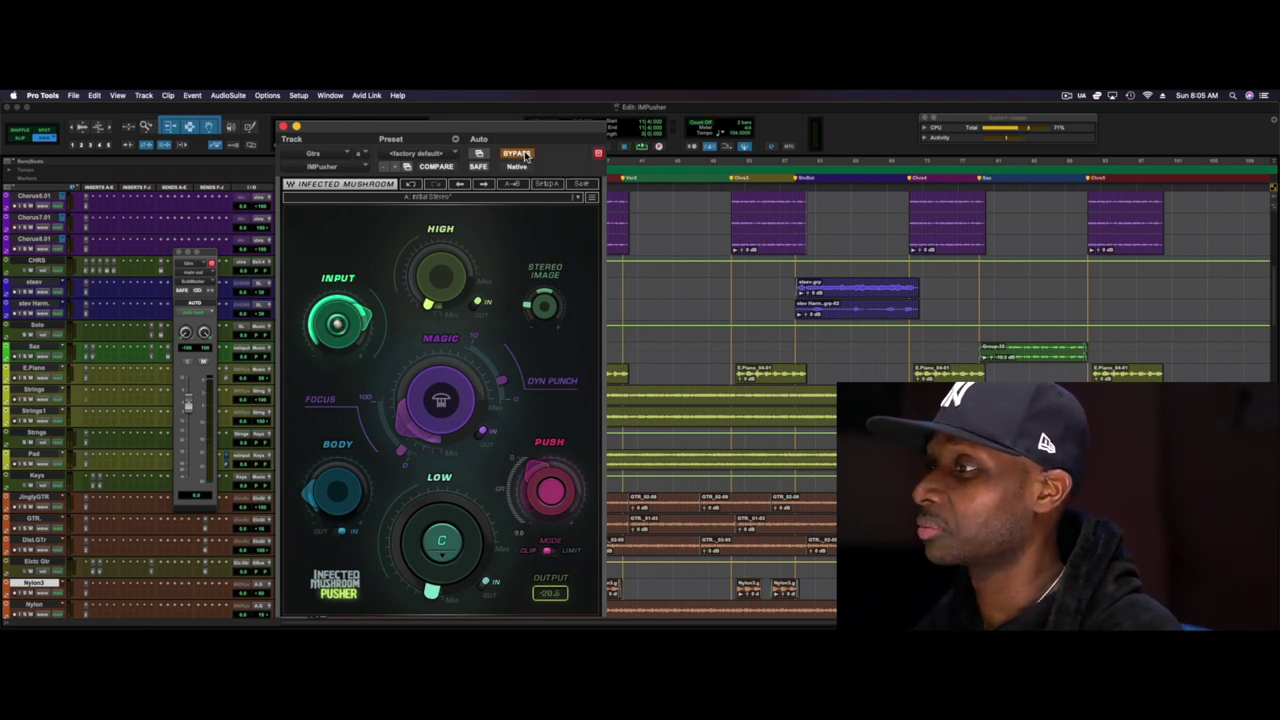
key(space)
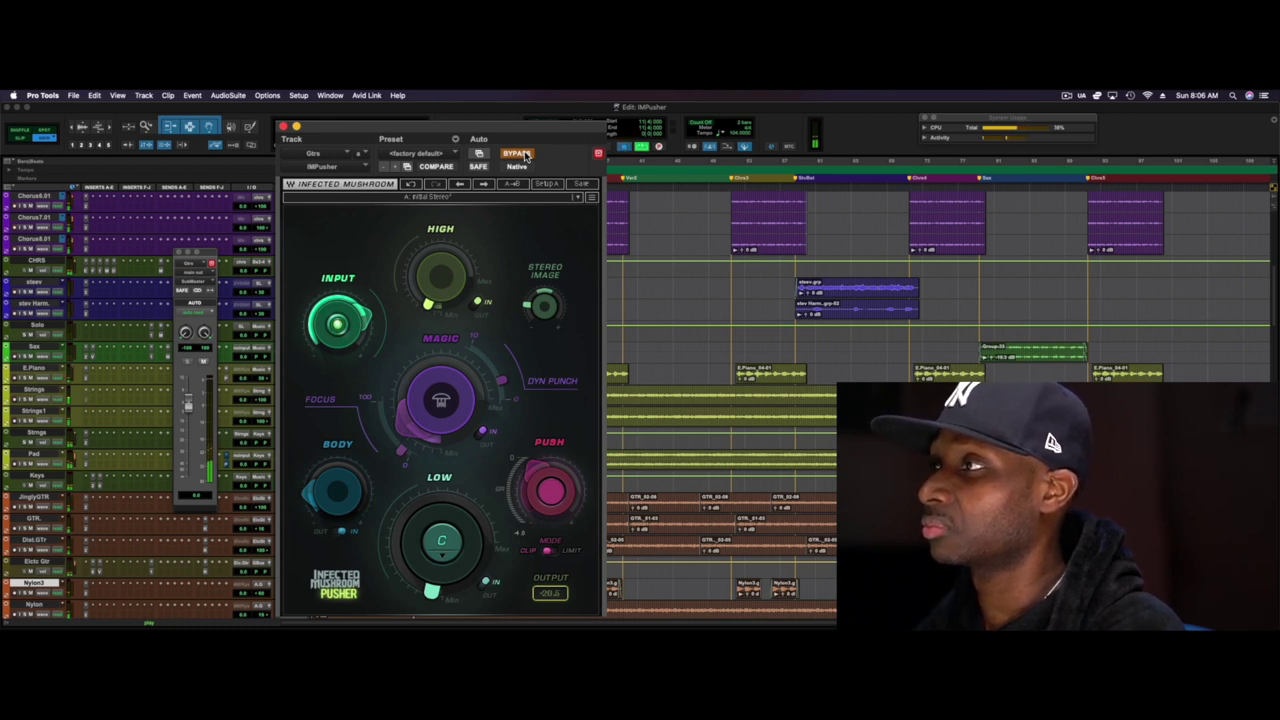
click(525, 155)
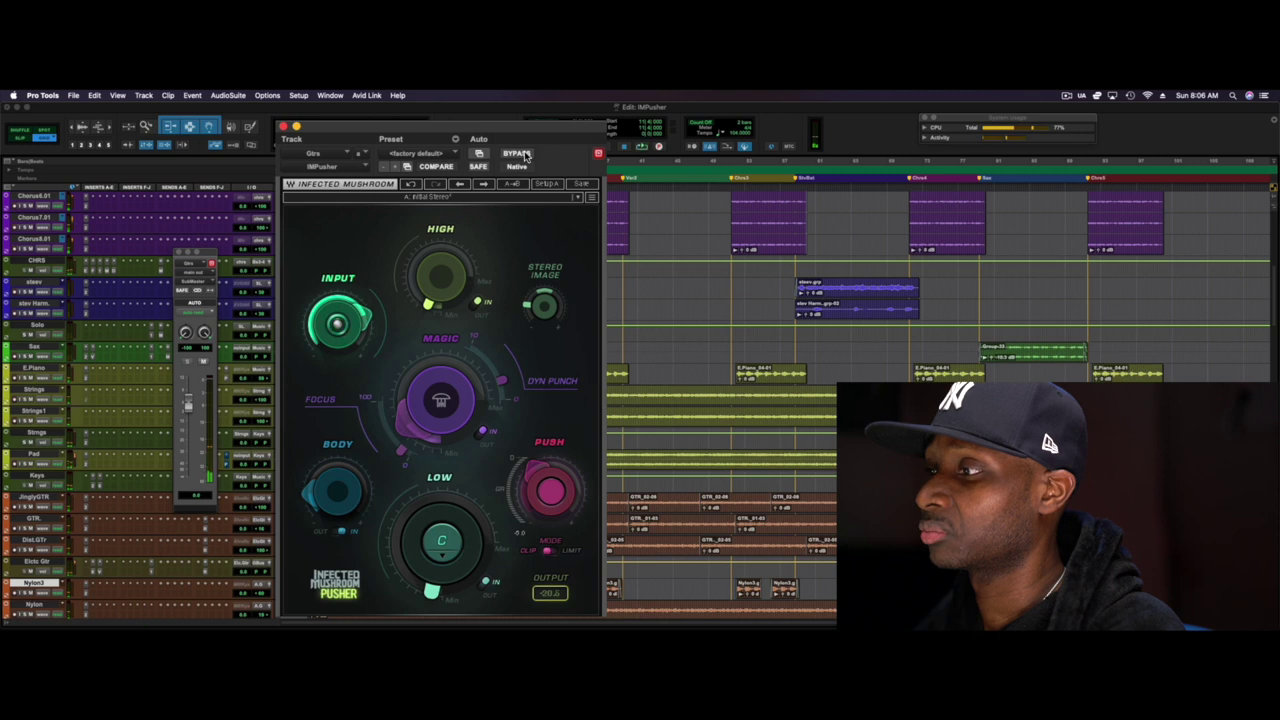
click(522, 155)
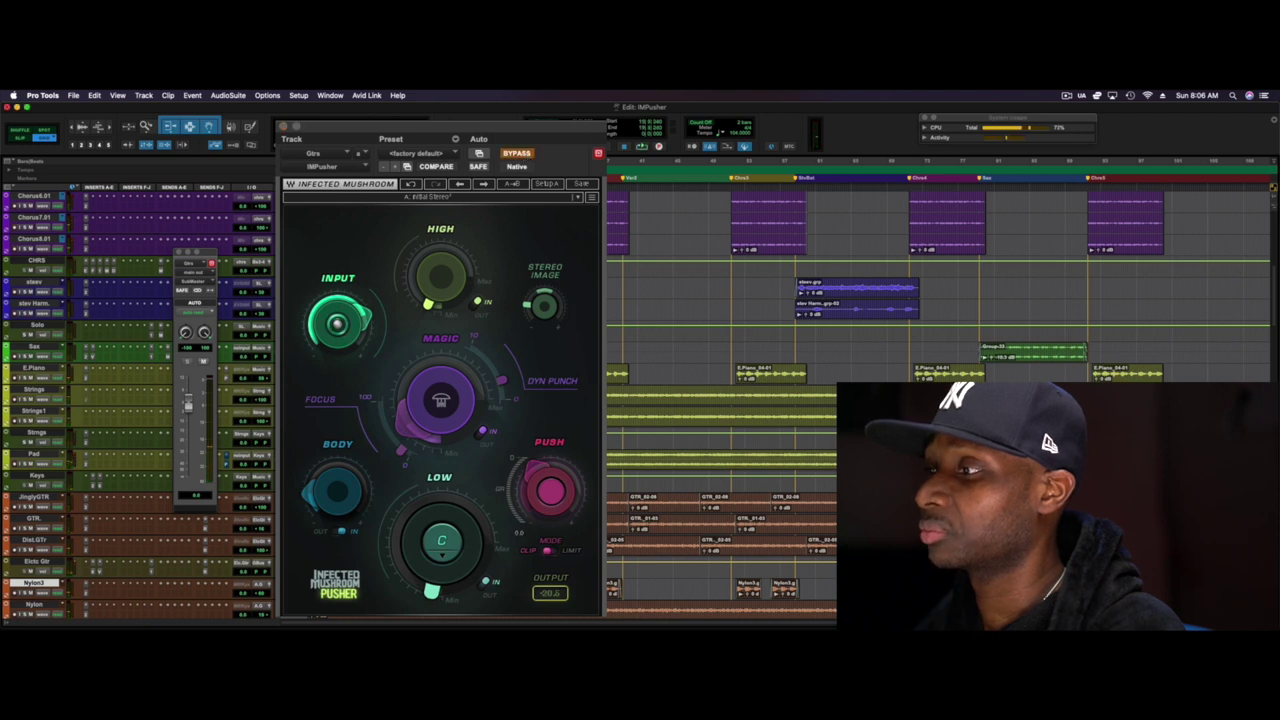
key(p)
key(space)
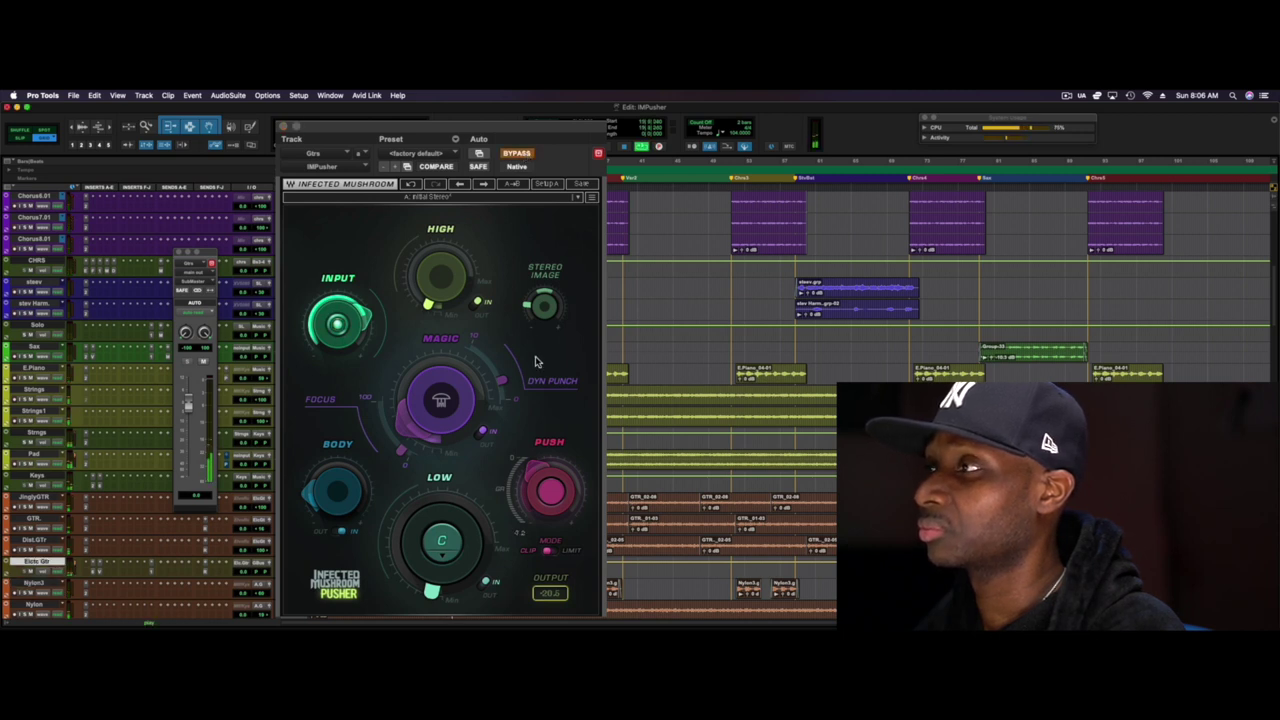
click(517, 155)
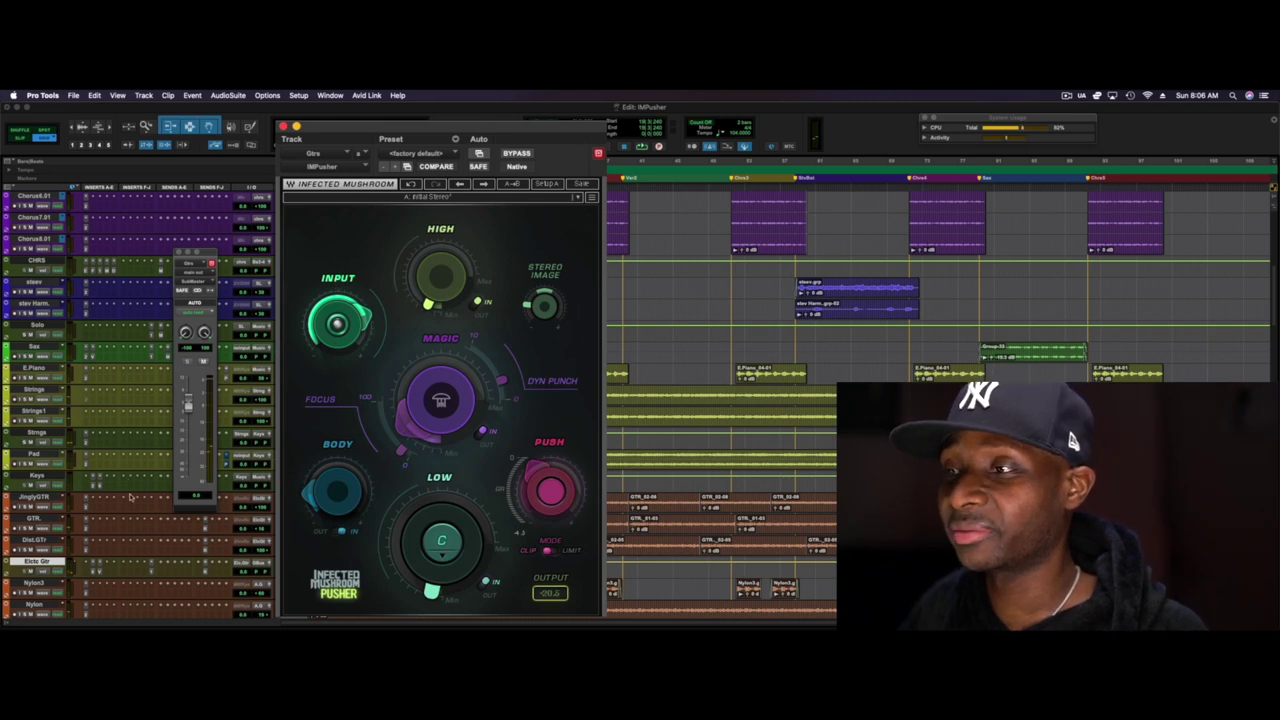
Unmute the Drums, High, Low, Music, Fx and Vox.1 submix tracks.
scroll(130, 497, down, 10)
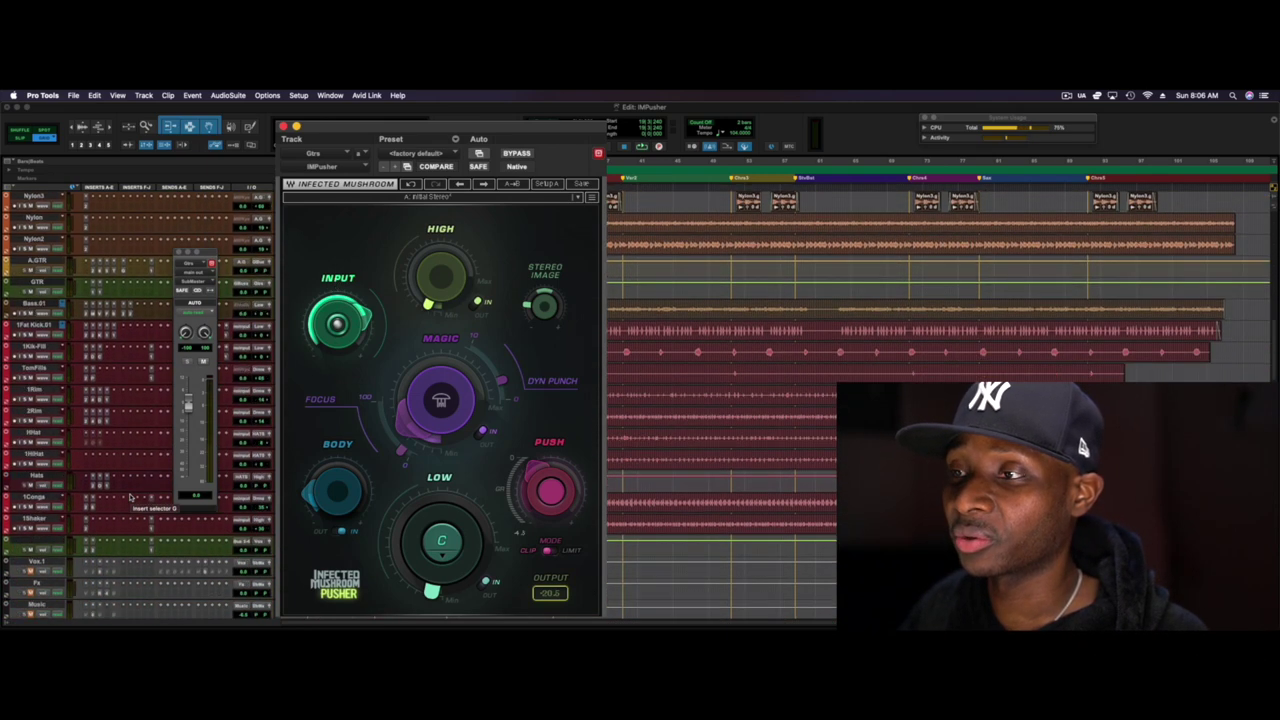
scroll(130, 497, down, 10)
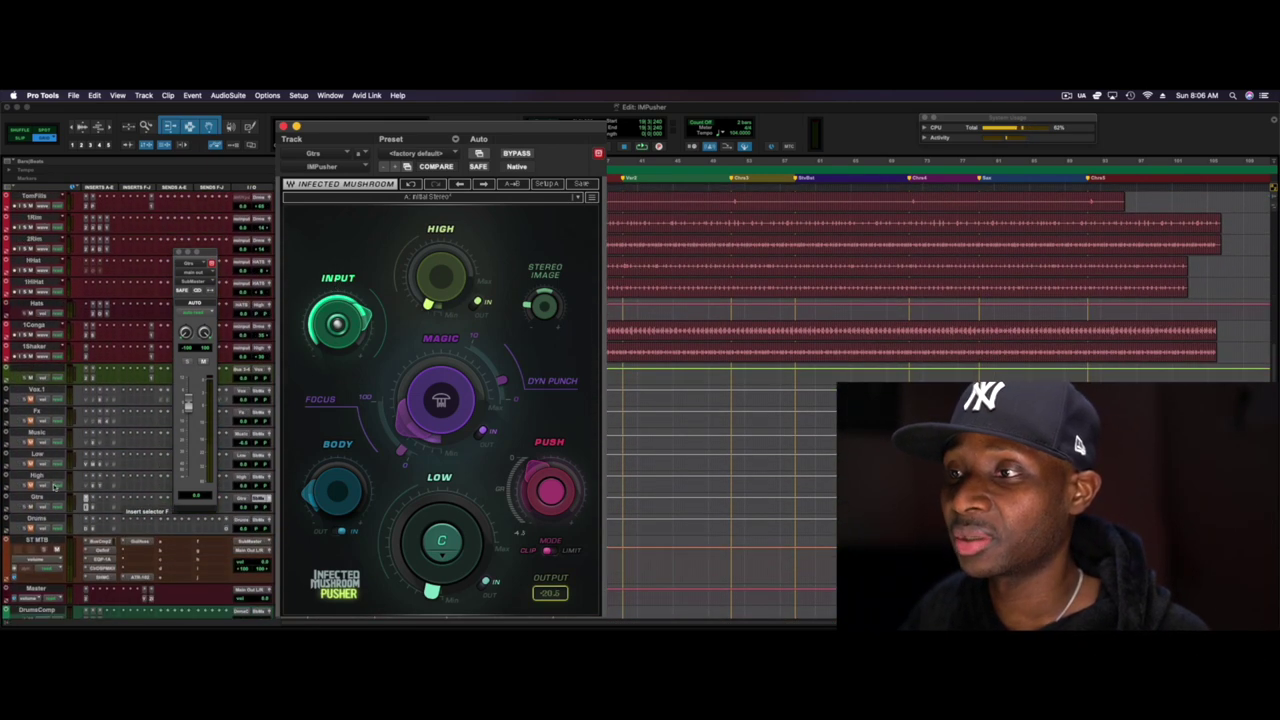
click(31, 528)
click(31, 485)
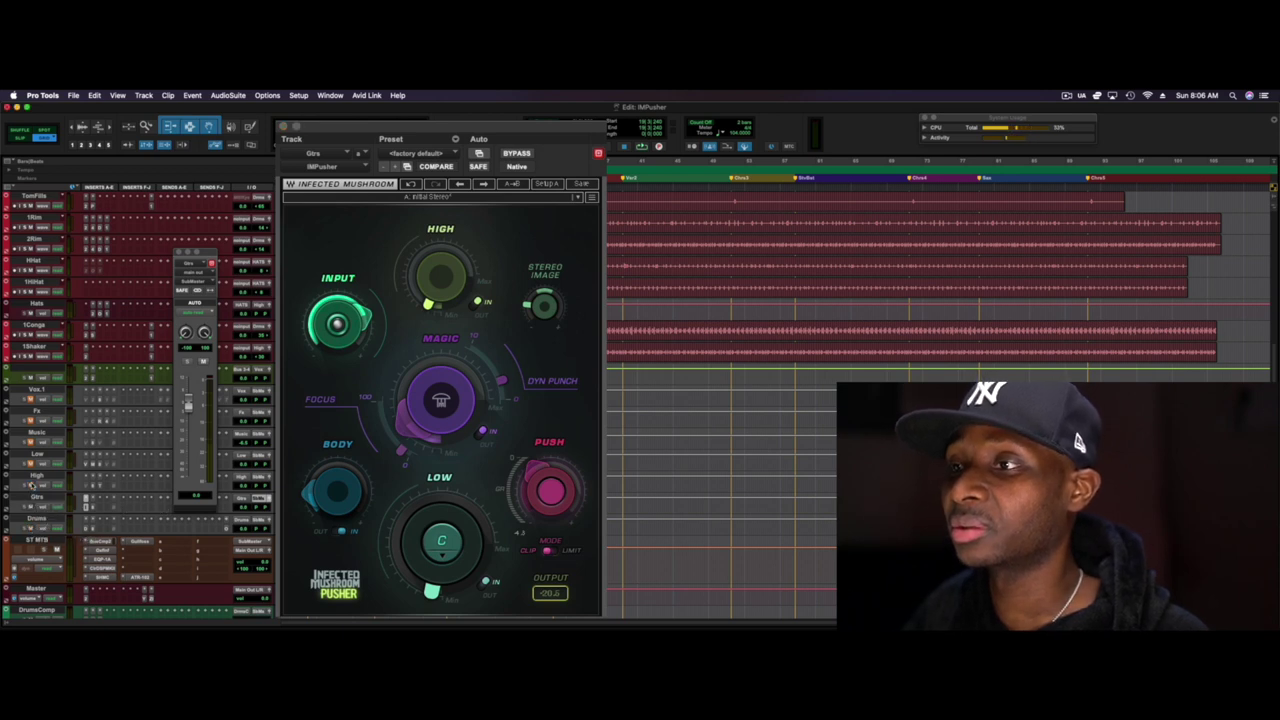
click(31, 464)
click(31, 442)
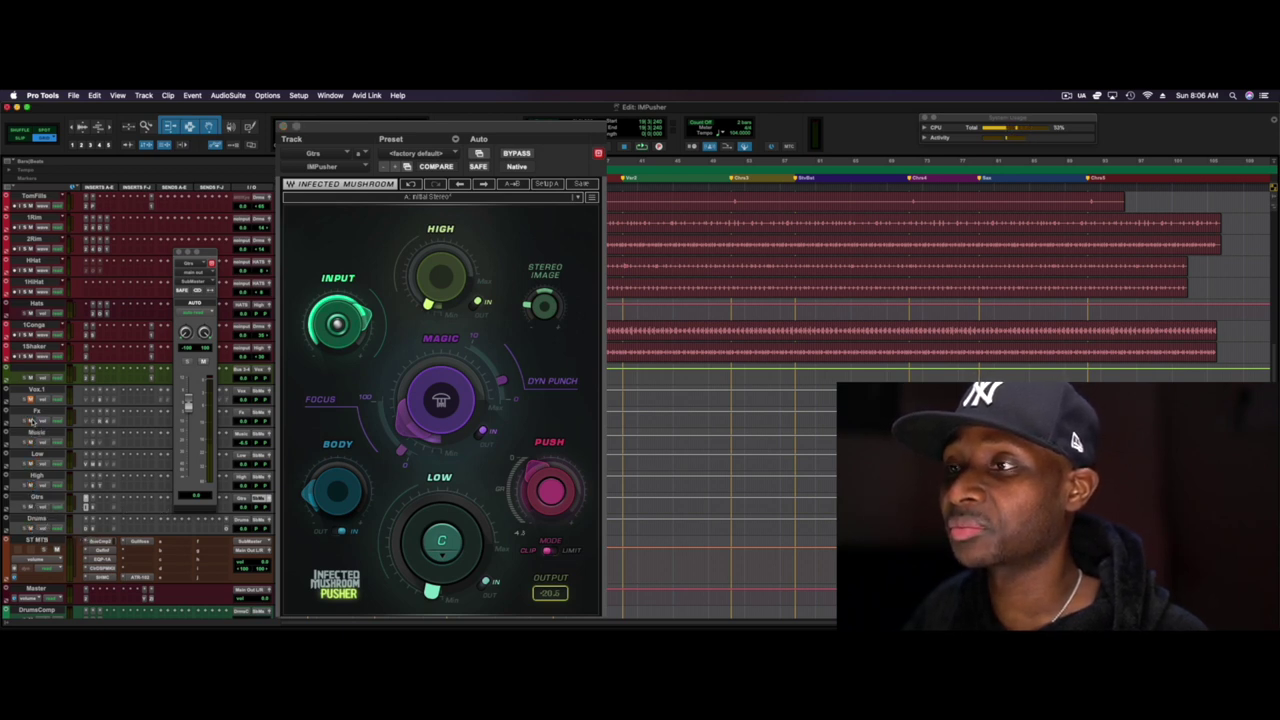
click(31, 399)
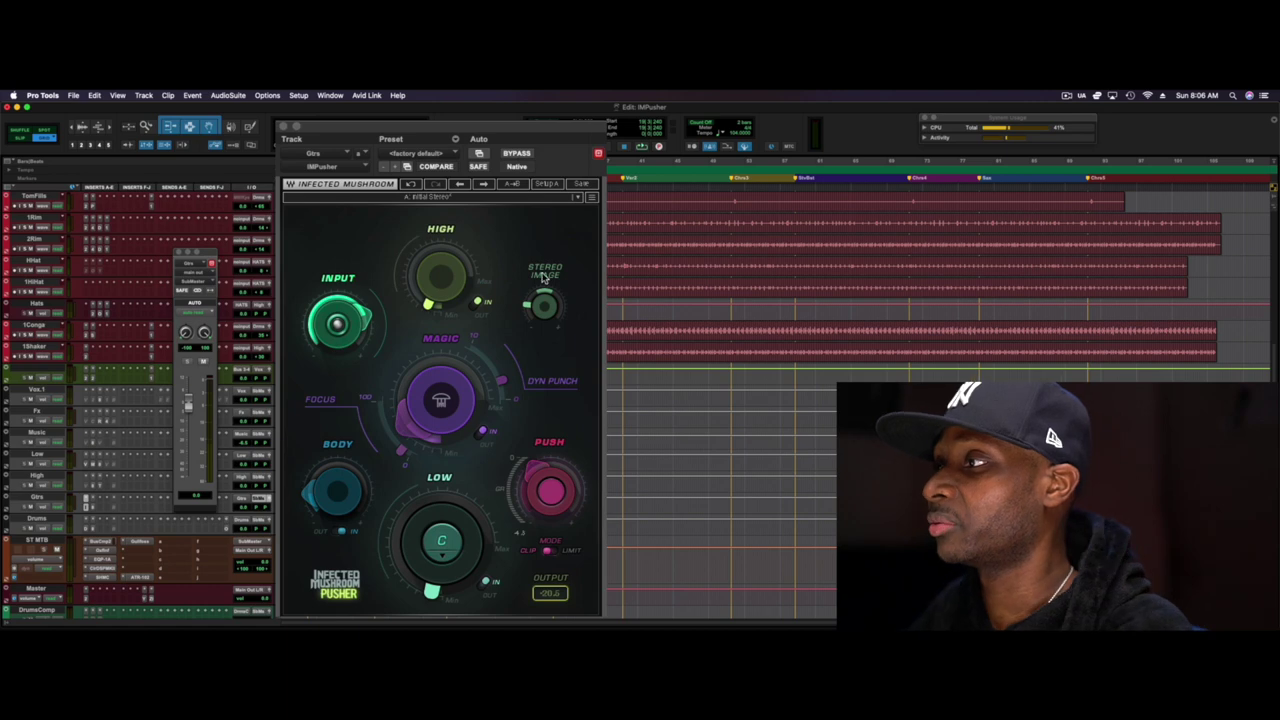
Select the Nylon3 guitar track and play the full mix with Pusher active on the guitar bus.
scroll(938, 300, up, 10)
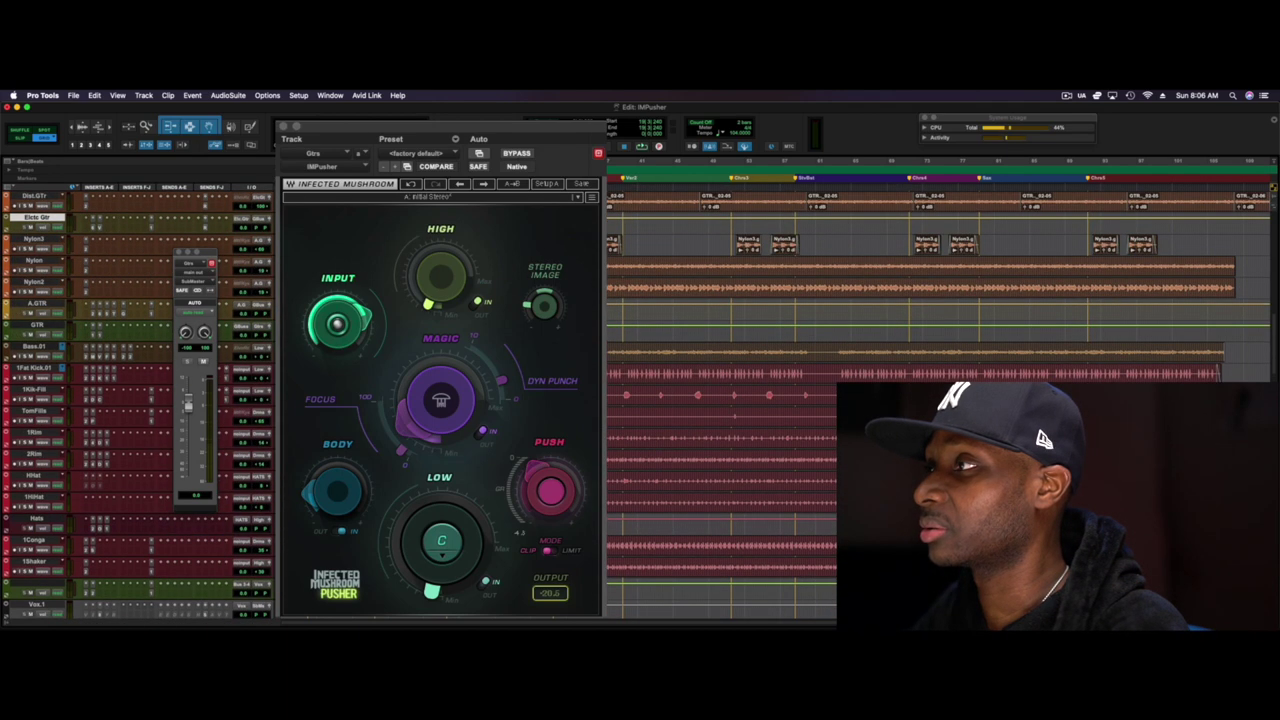
scroll(938, 300, up, 5)
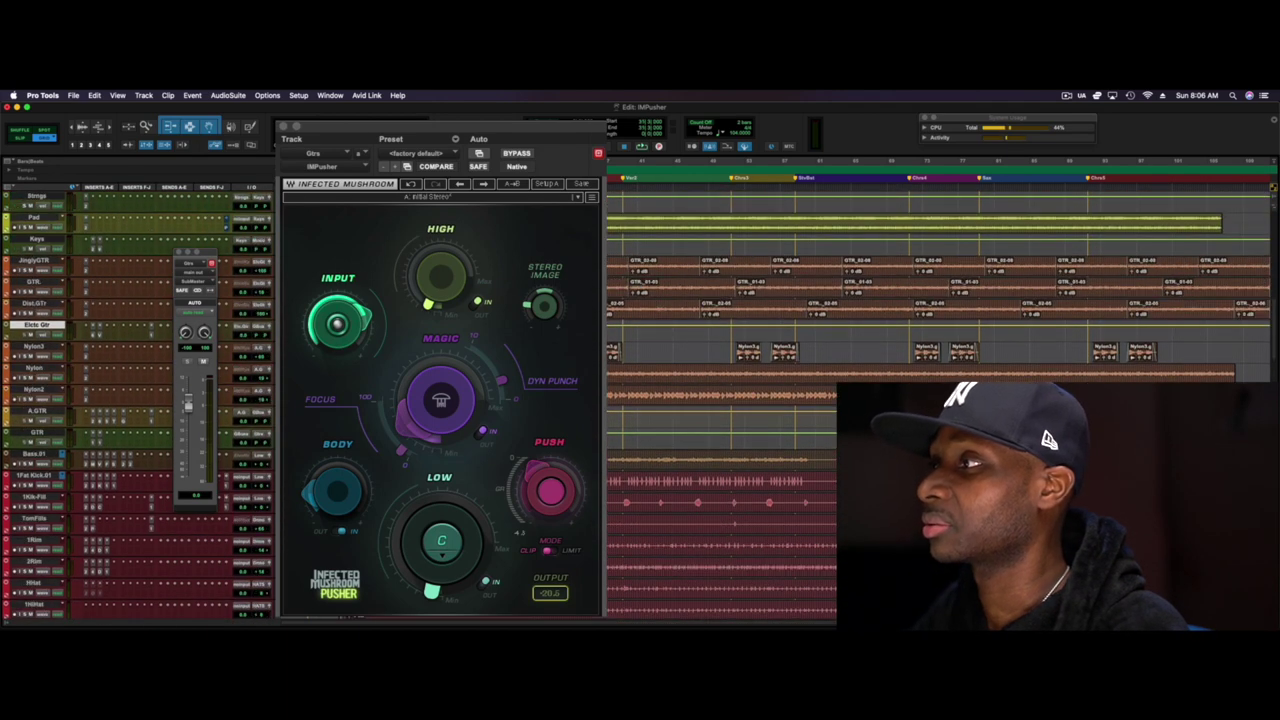
click(34, 346)
key(space)
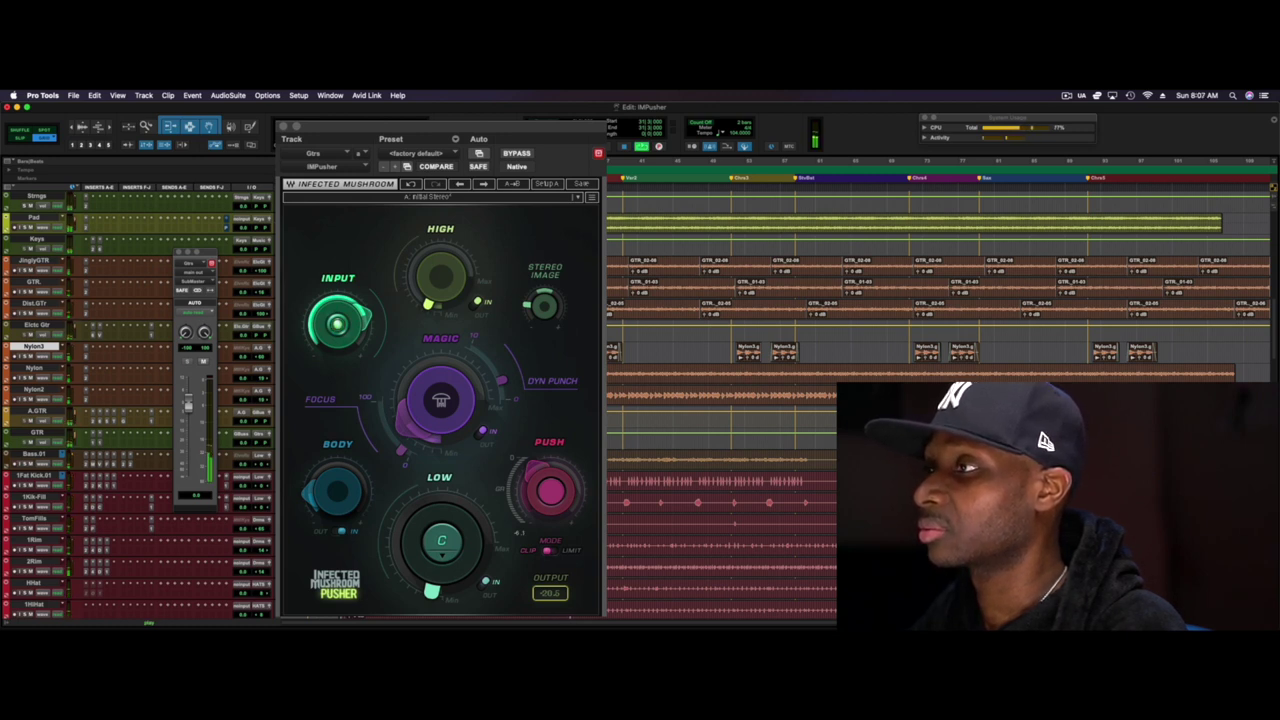
Compare the guitars within the full mix with Pusher bypassed and active, leaving the plugin active.
click(517, 154)
key(space)
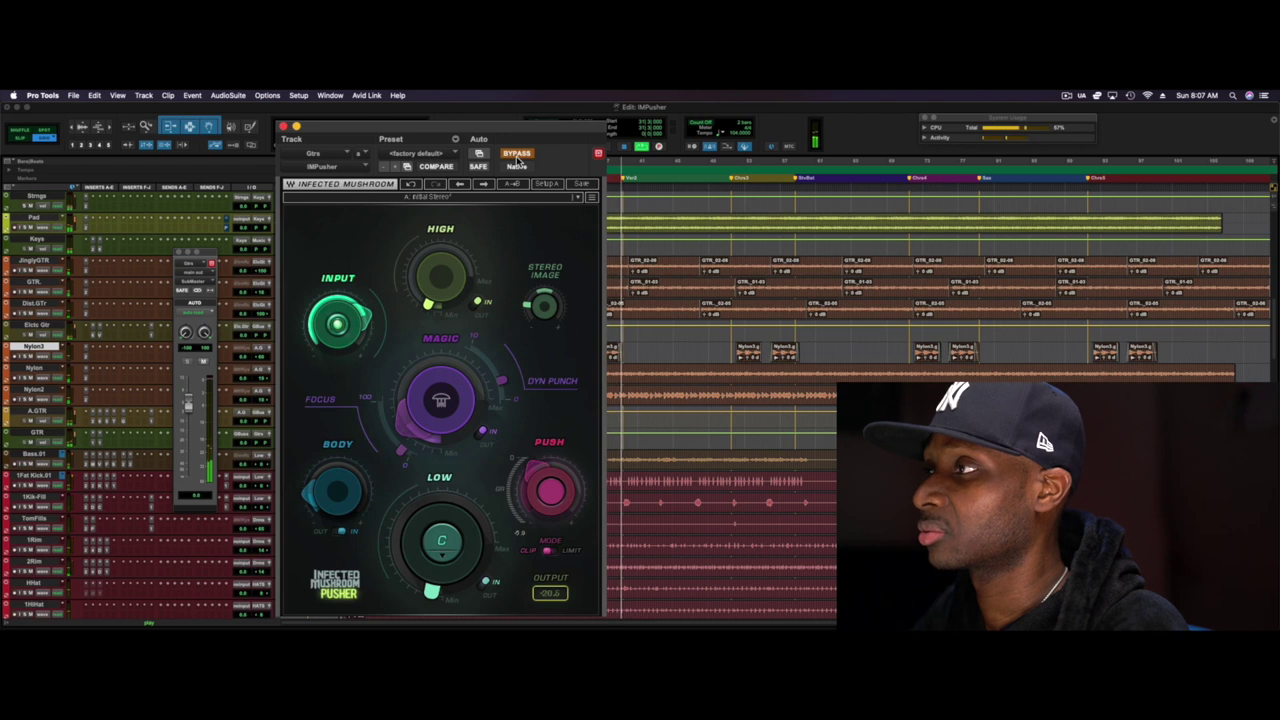
key(space)
click(517, 155)
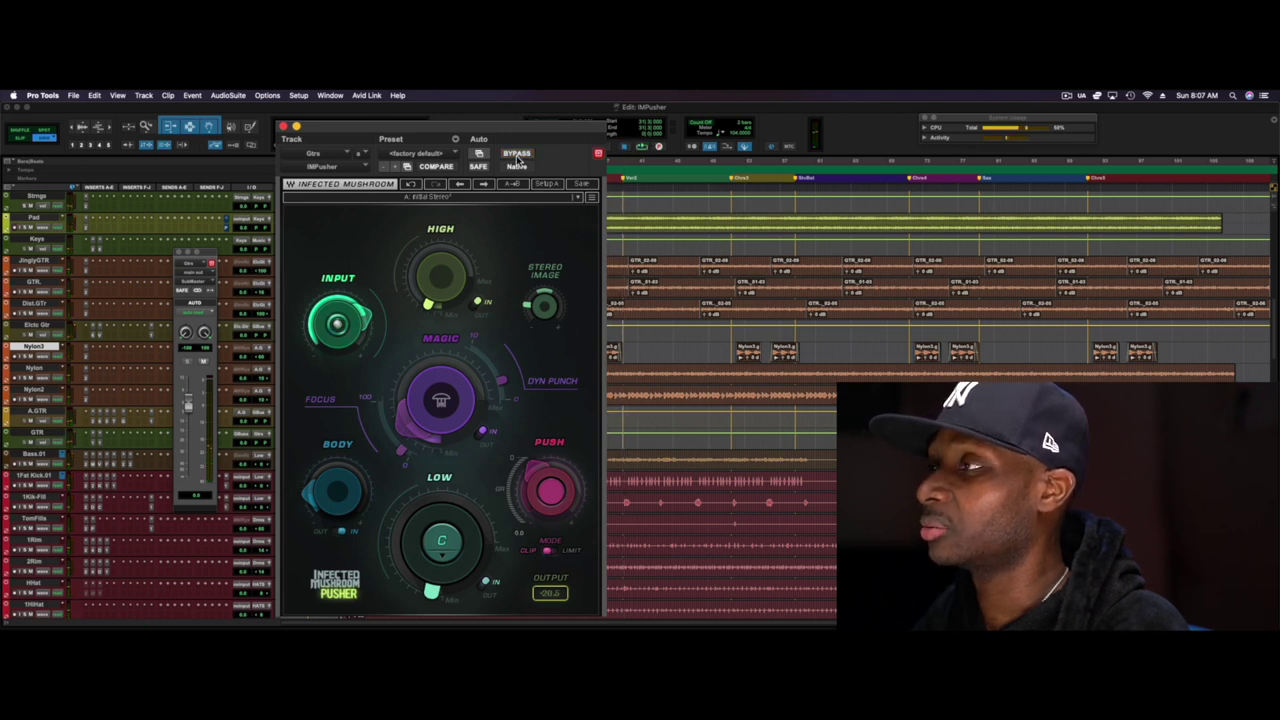
key(space)
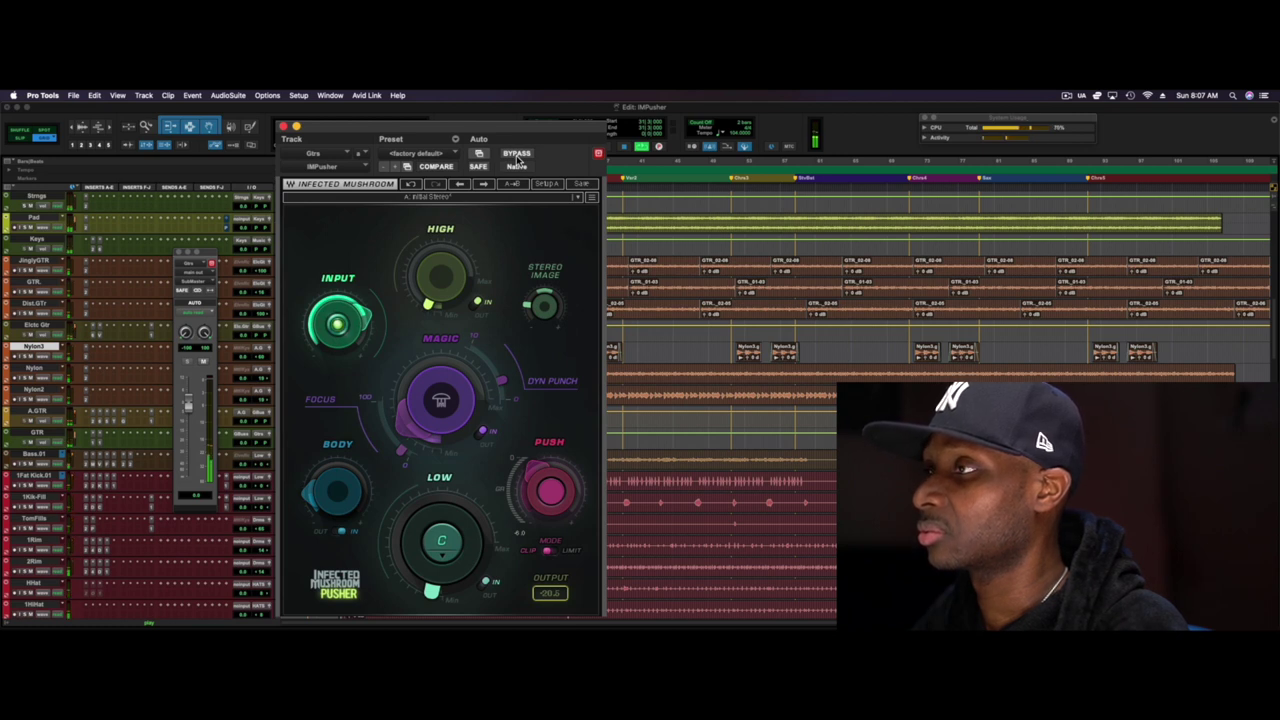
Lower Pusher's High amount slightly while the full mix plays.
drag(454, 271, 455, 271)
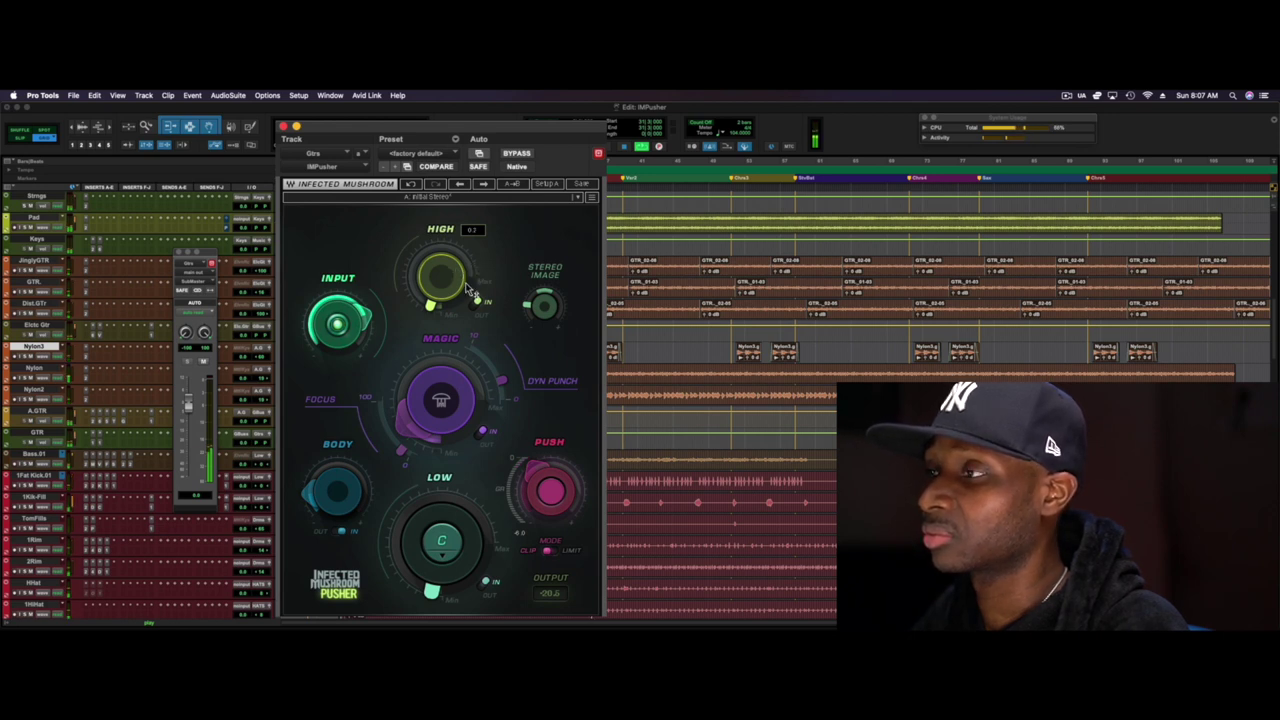
mouse_move(410, 412)
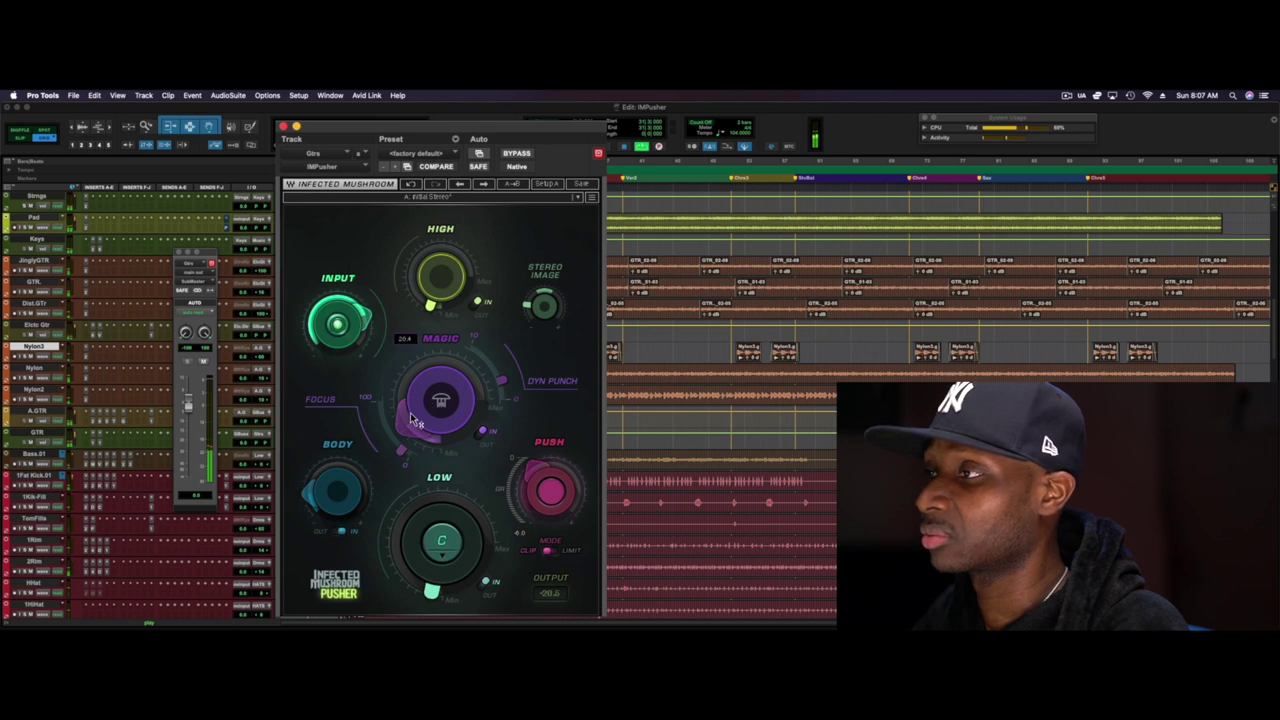